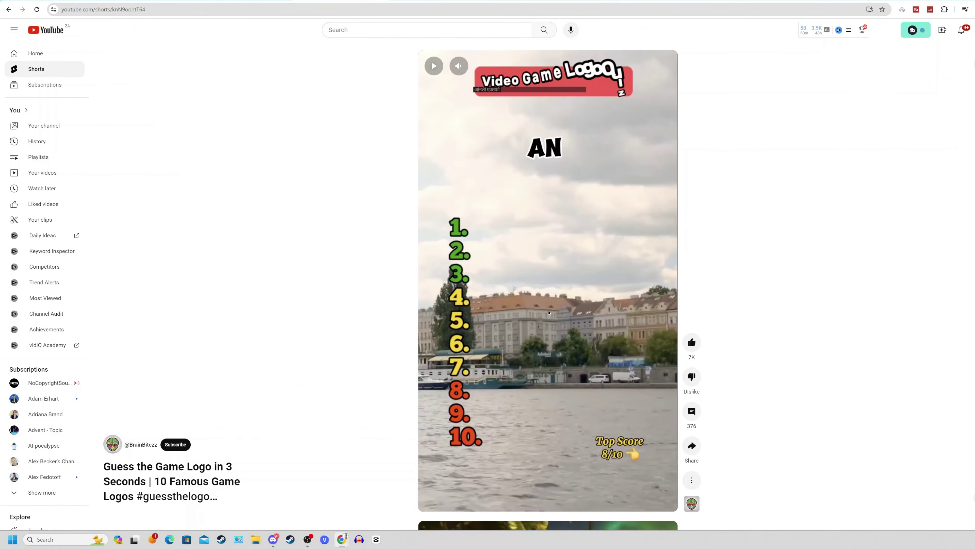
# Resume the logo-quiz Short and pause it on the Candy Crush answer
pyautogui.click(549, 312)
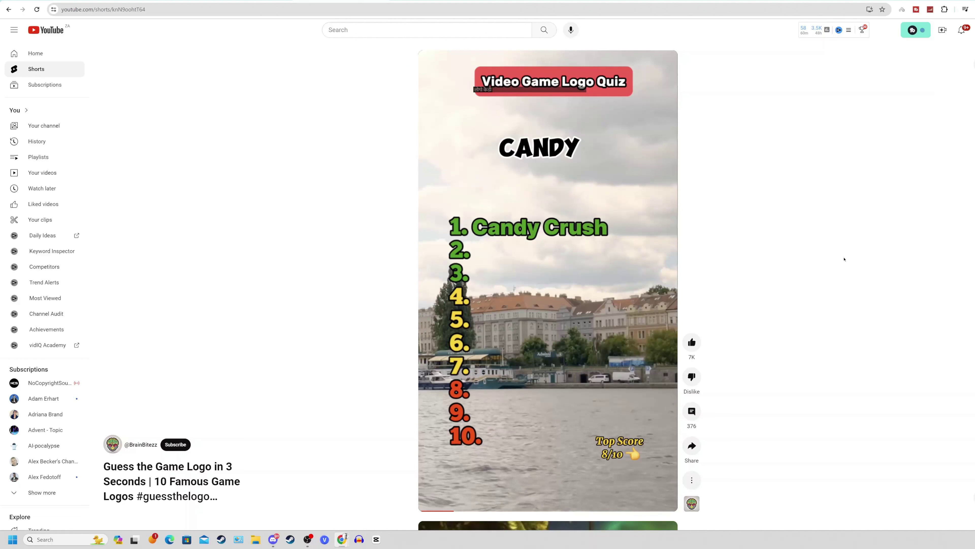
pyautogui.press('space')
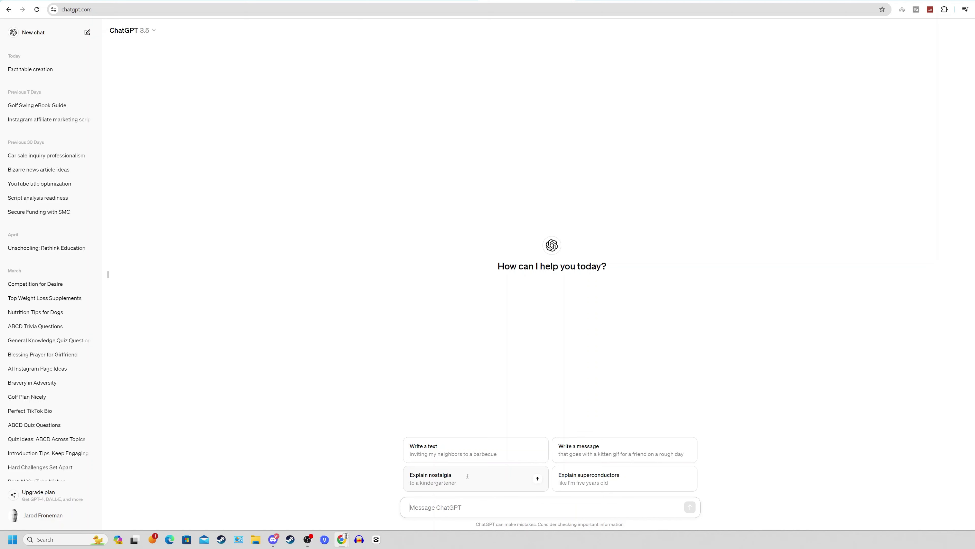
# Paste the prompt requesting 50 Topic, Part 1 and Part 2 fact sets and review it
pyautogui.hotkey('ctrl', 'v')
pyautogui.scroll(5, 474, 461)
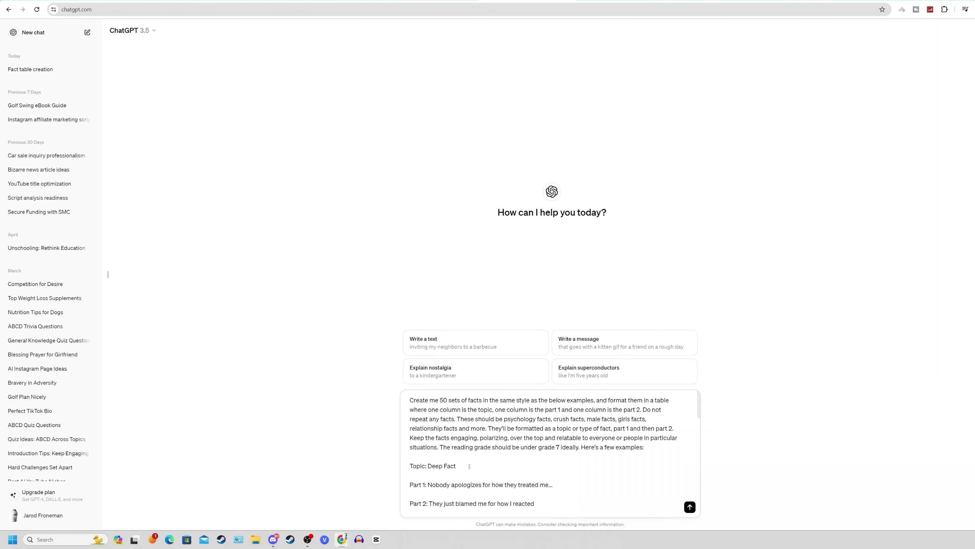
pyautogui.scroll(-1, 447, 467)
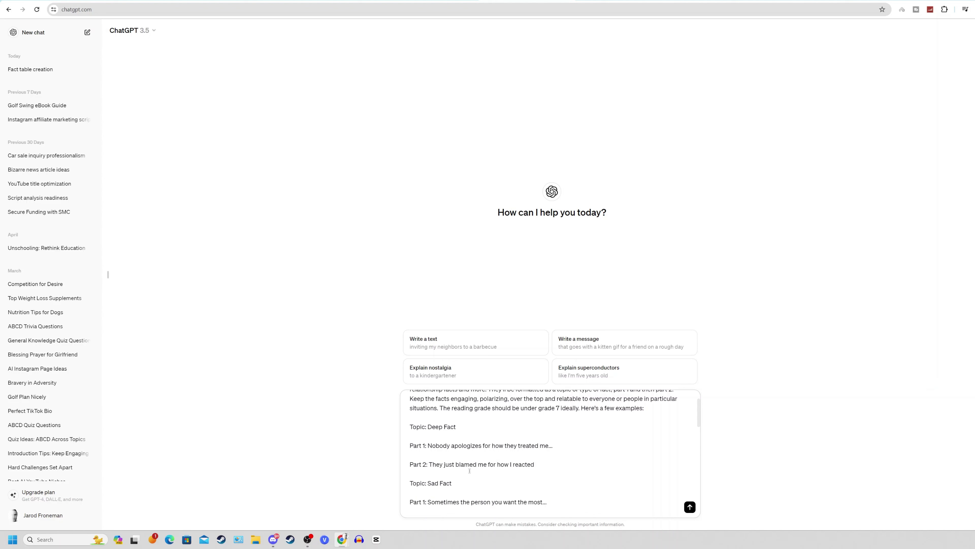
pyautogui.scroll(-4, 469, 471)
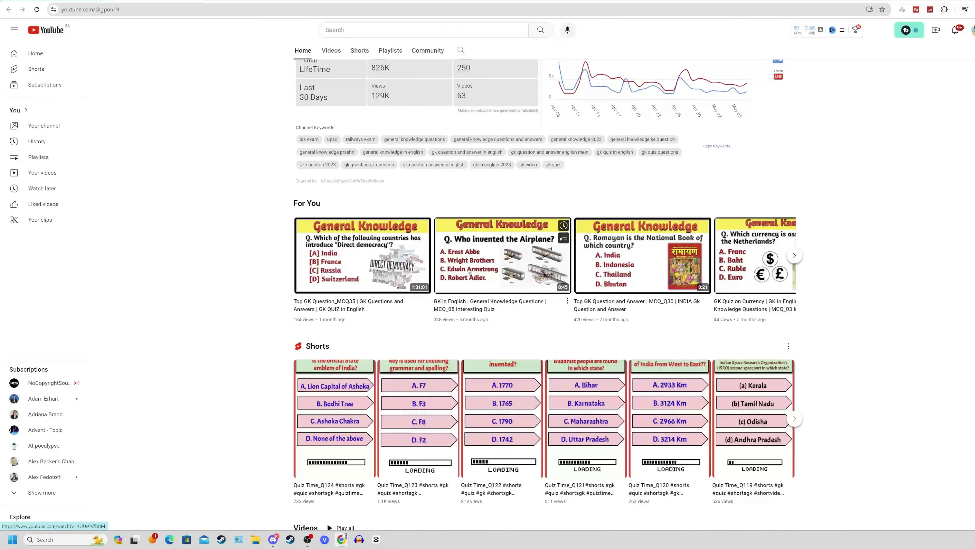
pyautogui.scroll(-1, 470, 273)
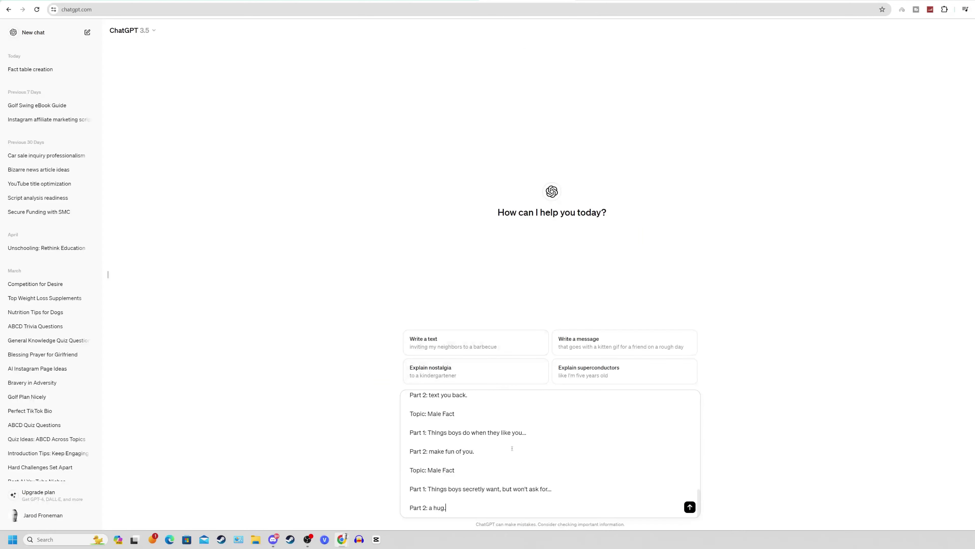
# Send the fact-set prompt and look over the returned table of 50 fact sets
pyautogui.scroll(10, 495, 439)
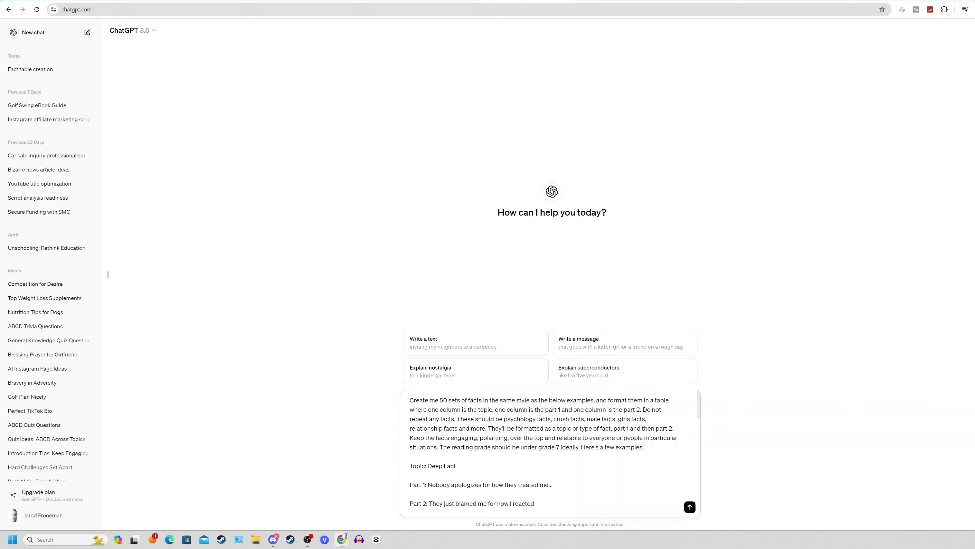
pyautogui.click(690, 506)
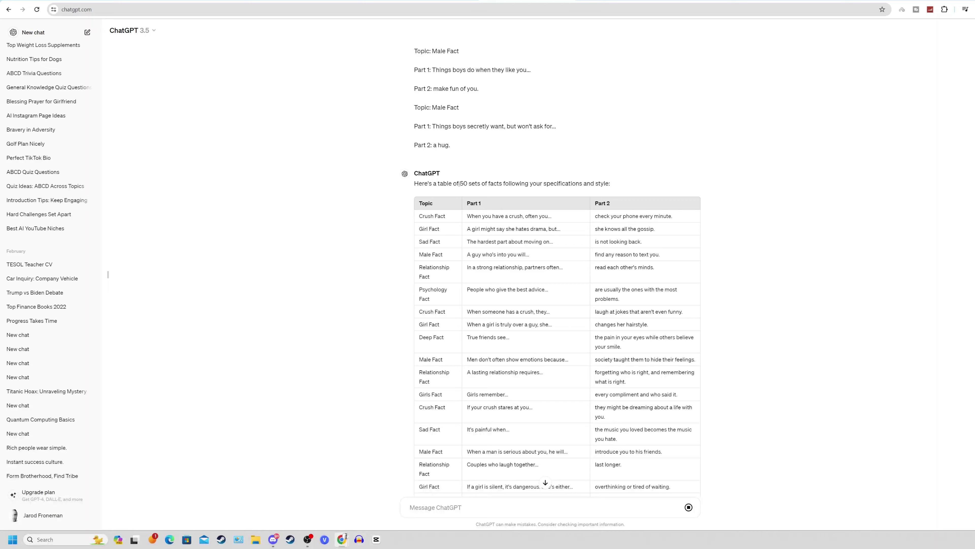
pyautogui.moveTo(459, 184); pyautogui.dragTo(468, 184)
pyautogui.scroll(-8, 500, 196)
pyautogui.scroll(10, 546, 253)
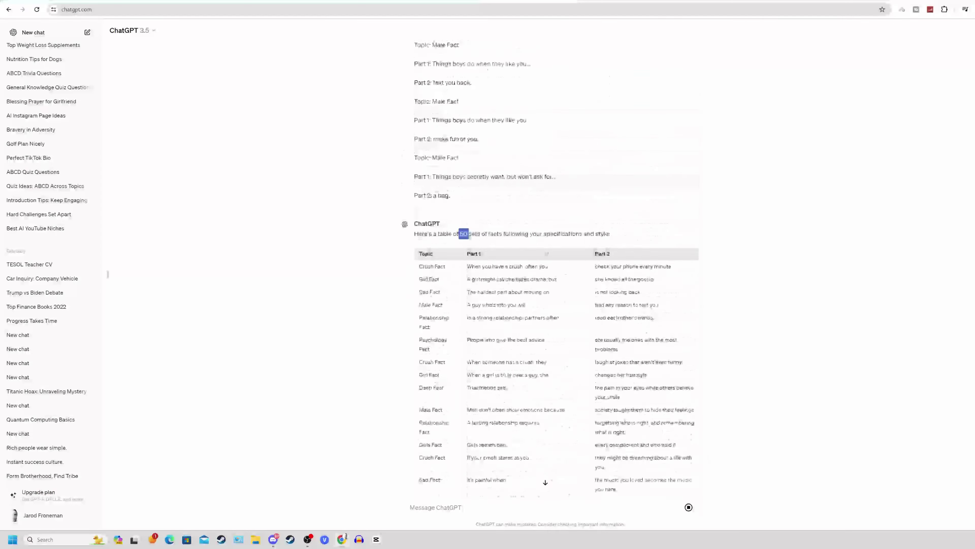
pyautogui.scroll(1, 546, 254)
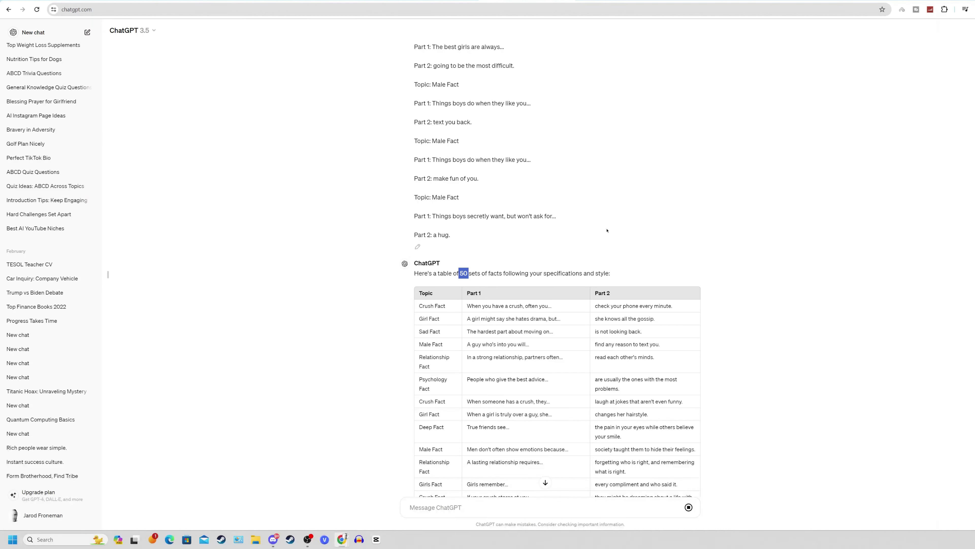
pyautogui.scroll(-15, 607, 230)
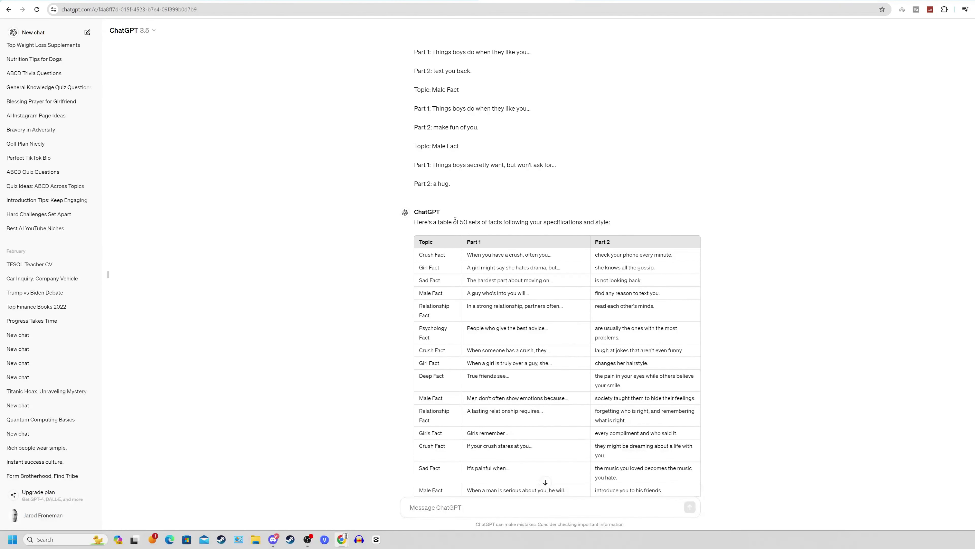
# Check the reply, then send a follow-up asking for 50 more non-repeating facts in the same format
pyautogui.moveTo(458, 222)
pyautogui.mouseDown()
pyautogui.moveTo(501, 222)
pyautogui.moveTo(462, 223)
pyautogui.moveTo(478, 222)
pyautogui.mouseUp()
pyautogui.click(464, 212)
pyautogui.scroll(-2, 607, 345)
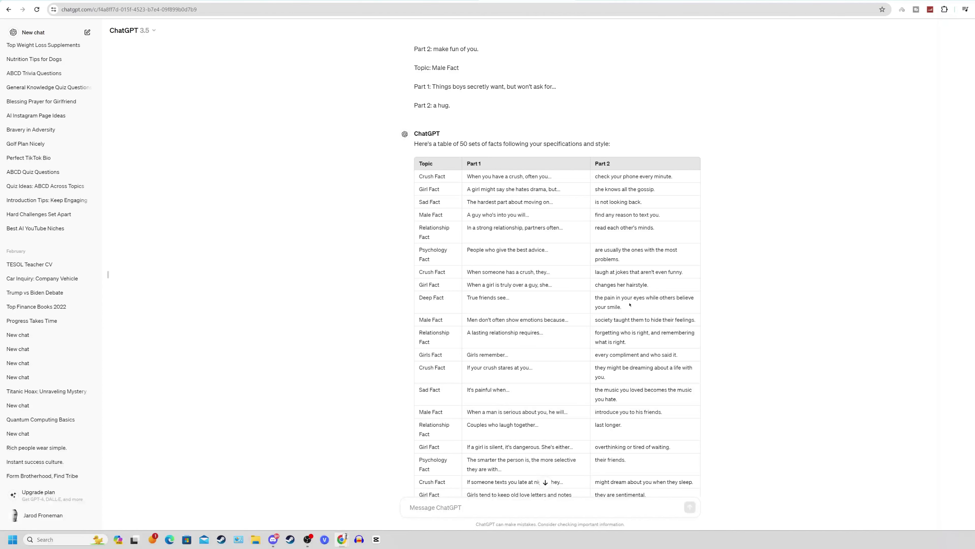
pyautogui.click(545, 481)
pyautogui.click(446, 504)
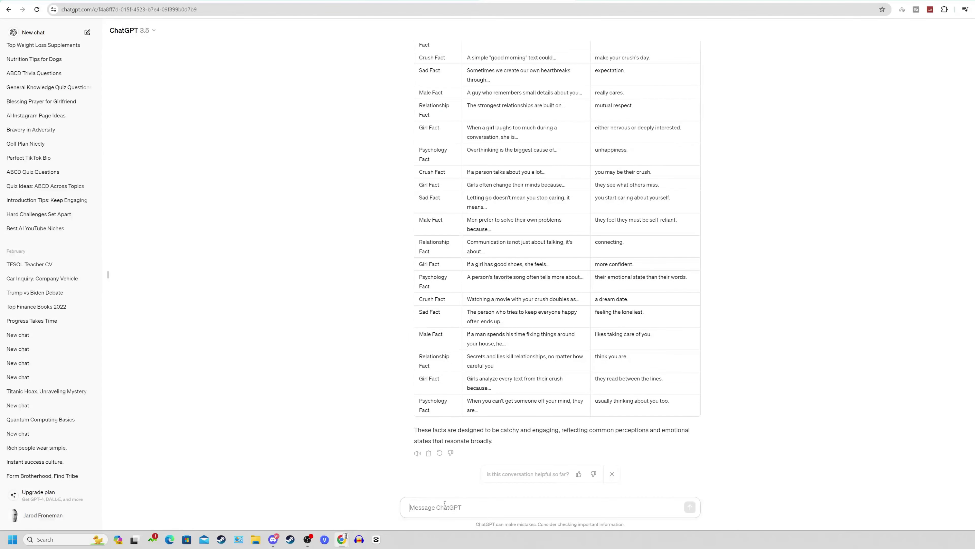
pyautogui.write("Come up with 50 more using the same specifications, don't repeat previous ones.")
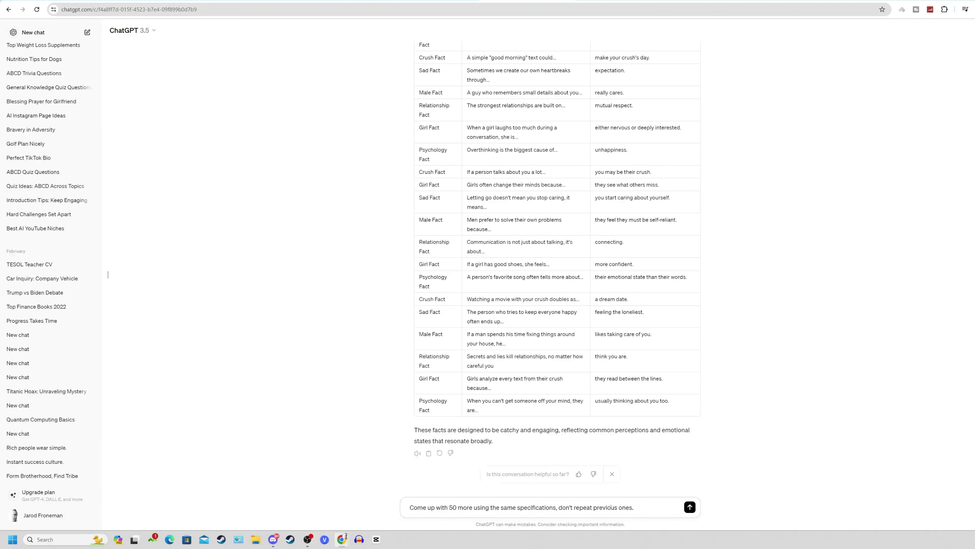
pyautogui.press('Return')
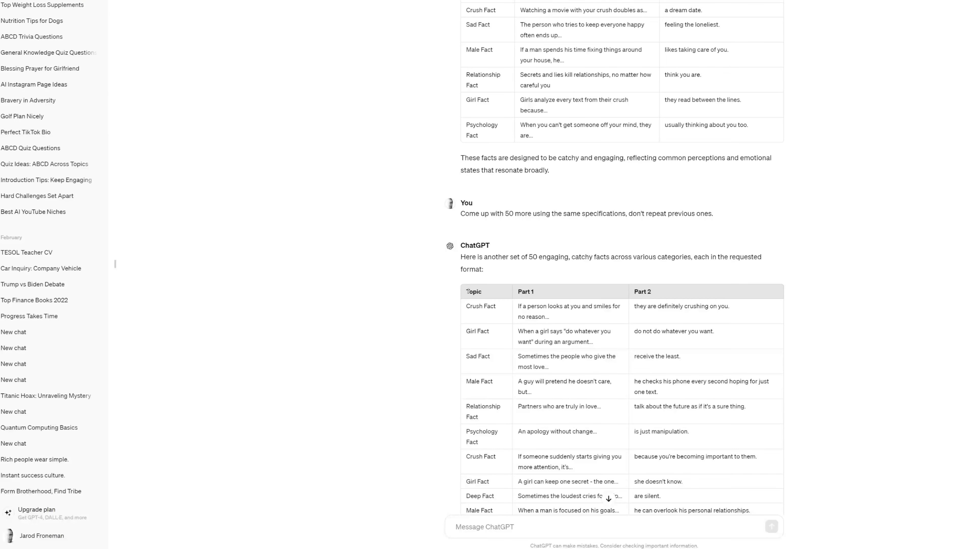
# Select the ChatGPT fact table from its header down and copy it
pyautogui.moveTo(465, 291); pyautogui.dragTo(702, 445)
pyautogui.rightClick(695, 432)
pyautogui.click(716, 440)
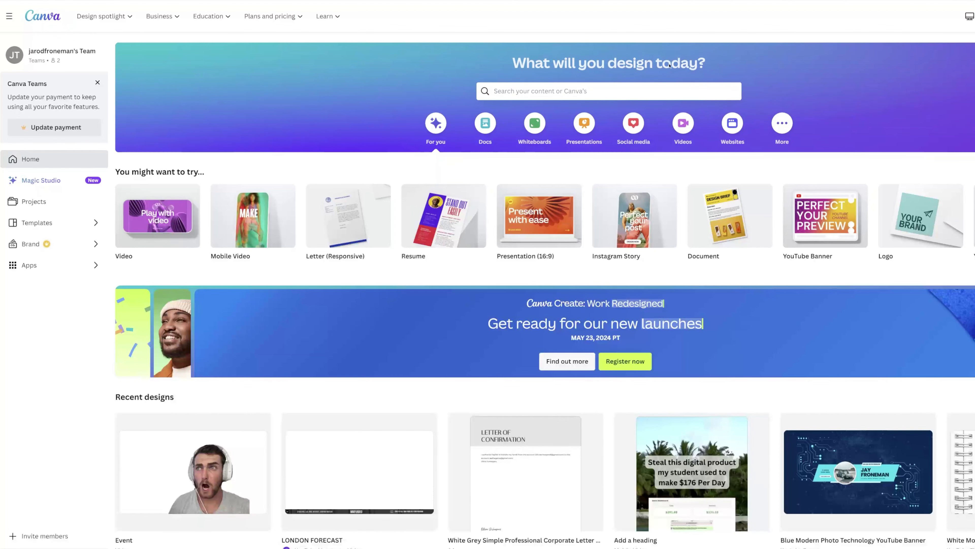
# Search Canva for 'youtube short' and open the YouTube Shorts 1080×1920 templates
pyautogui.click(558, 87)
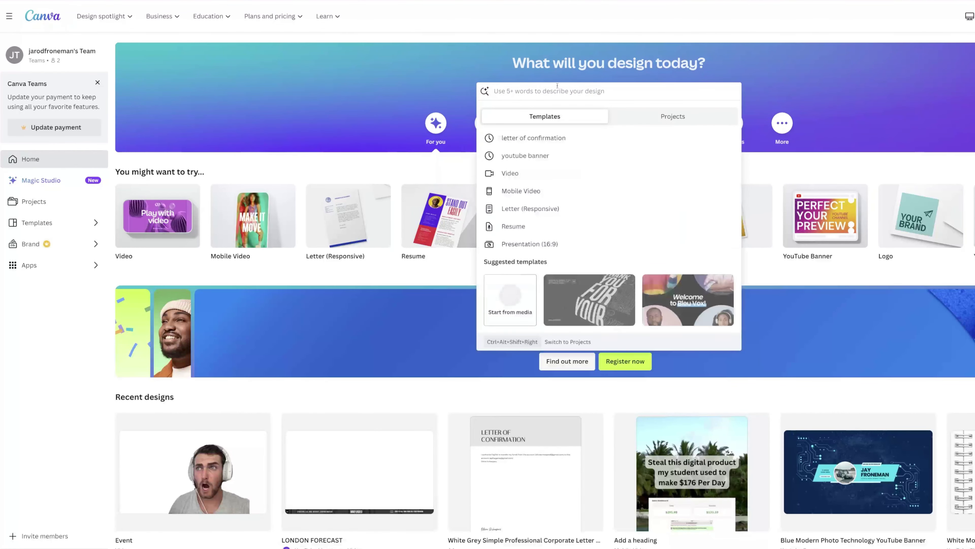
pyautogui.write('yo')
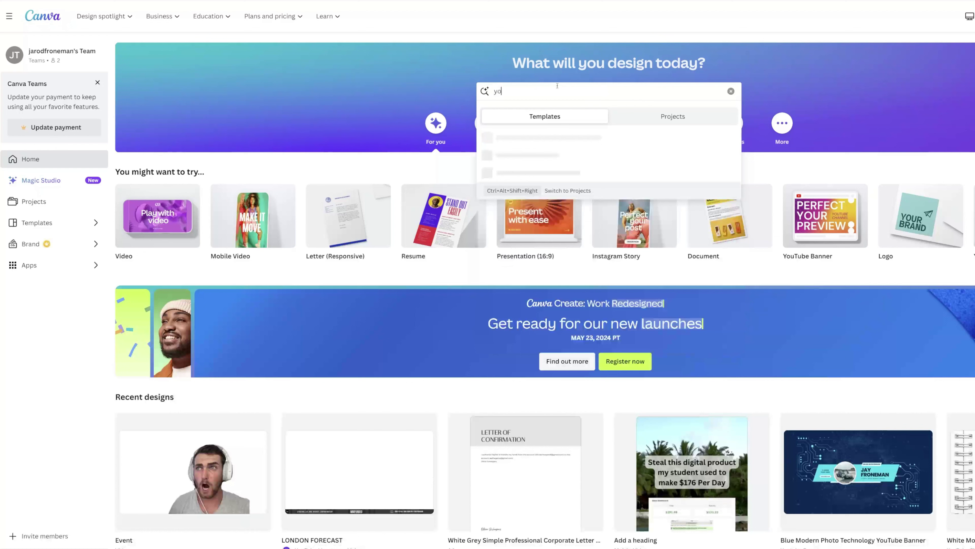
pyautogui.write('utube short')
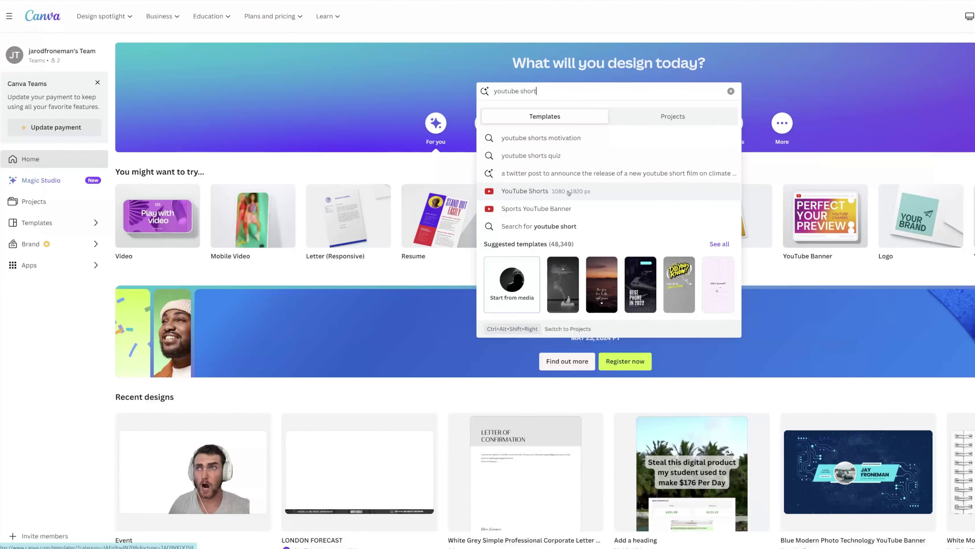
pyautogui.click(540, 193)
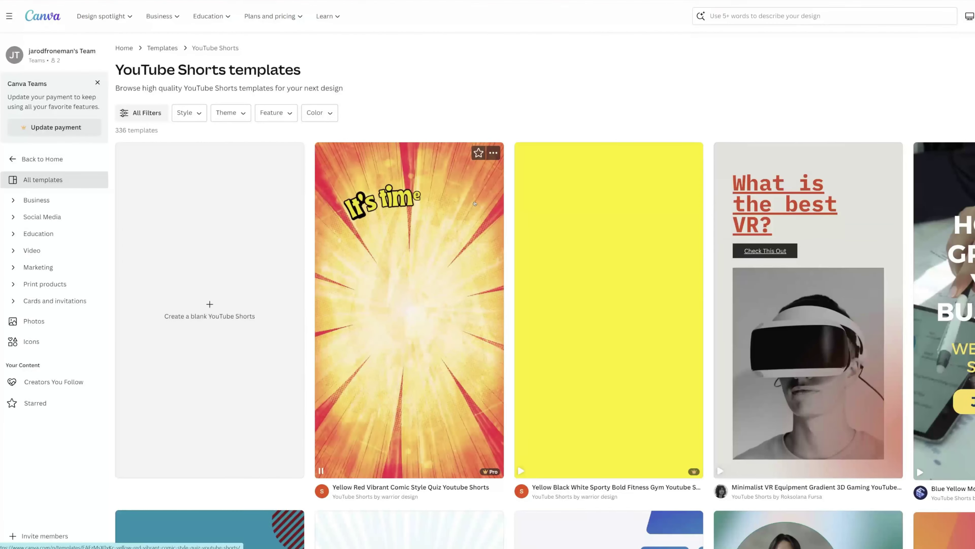
pyautogui.scroll(-3, 452, 237)
pyautogui.scroll(3, 453, 237)
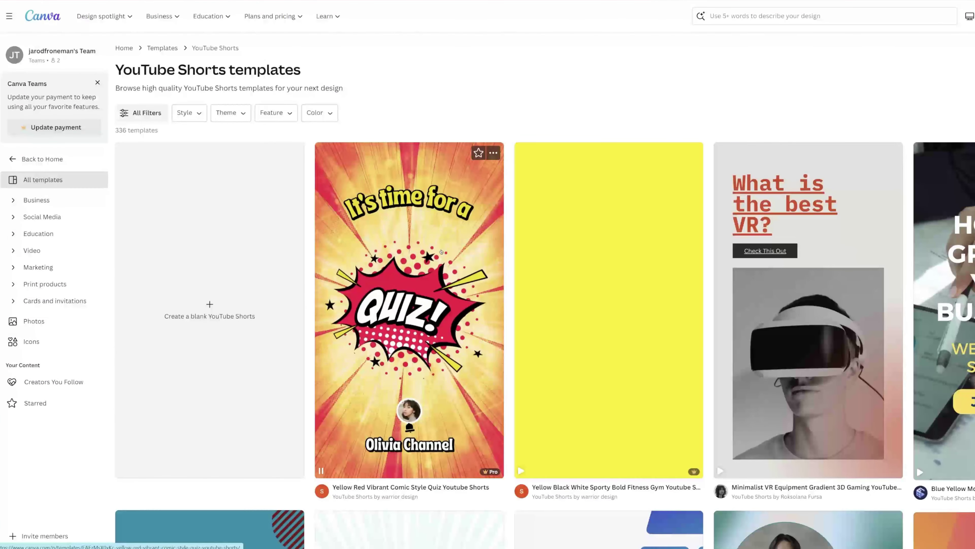
# Create a blank YouTube Shorts design from the templates page
pyautogui.click(222, 261)
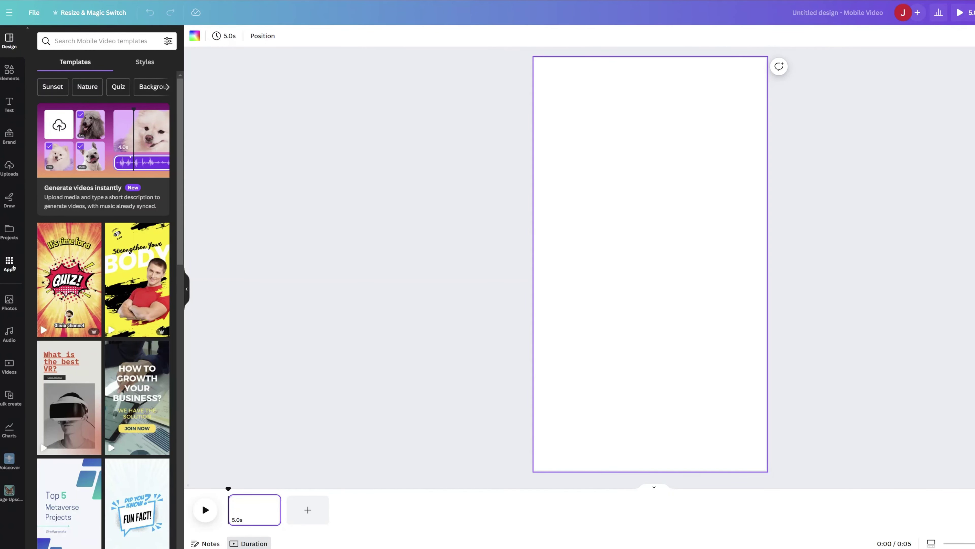
# Open the Videos app from Apps and search stock videos for 'ambient'
pyautogui.click(13, 265)
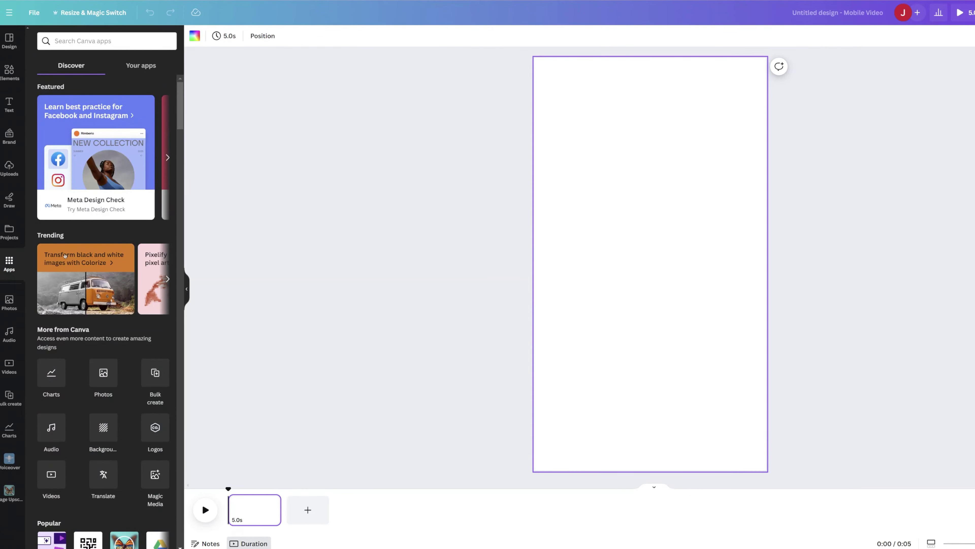
pyautogui.scroll(-3, 65, 255)
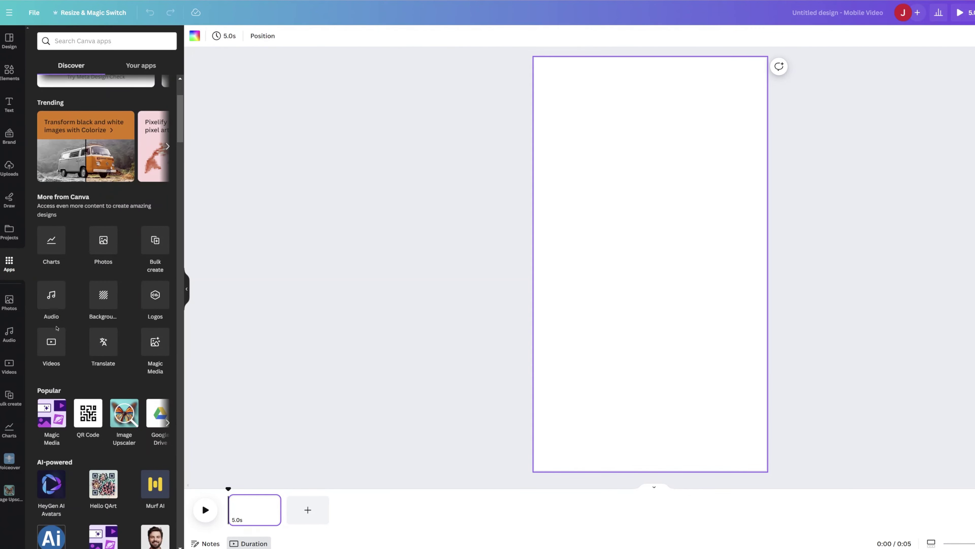
pyautogui.click(51, 341)
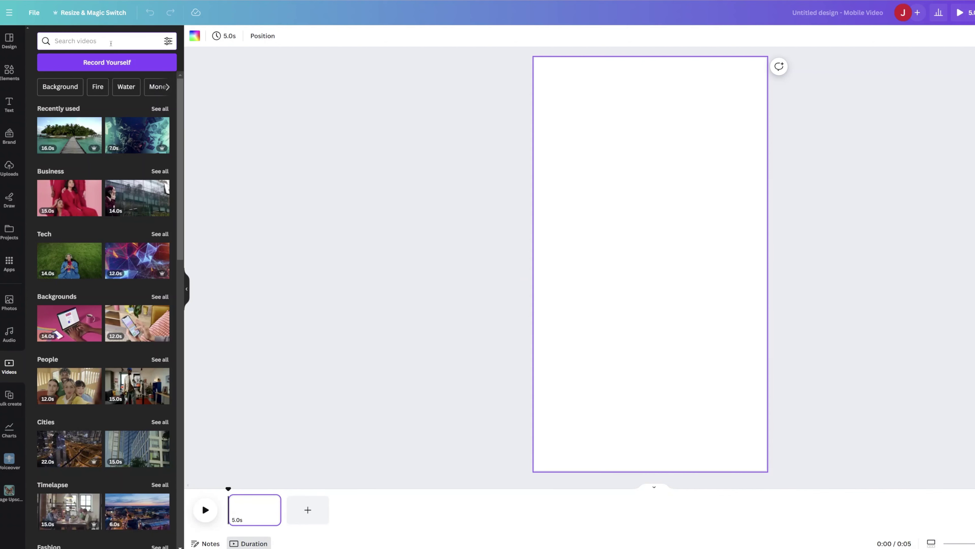
pyautogui.write('ambient')
pyautogui.press('Return')
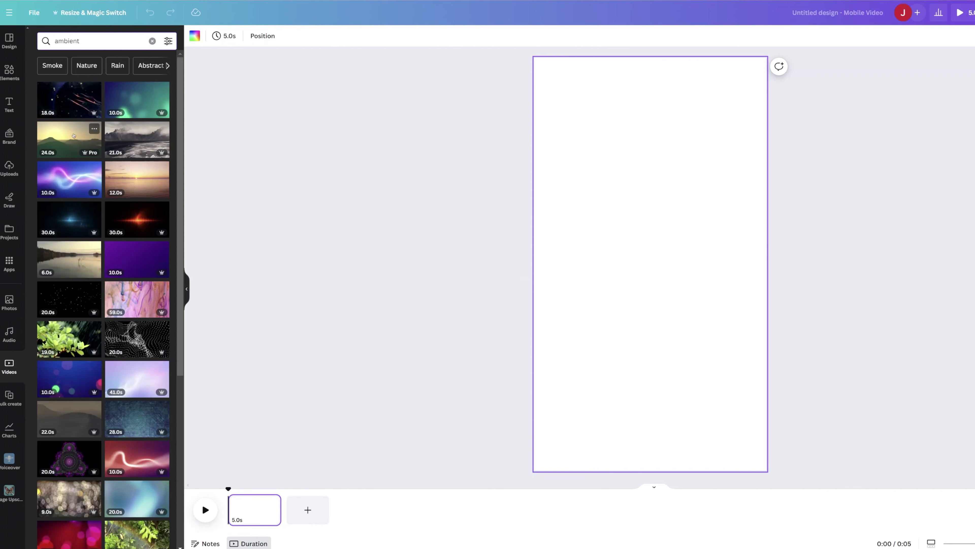
# Scroll the 'ambient' results to find the 21-second misty mountain-and-ocean clip
pyautogui.scroll(-2, 68, 322)
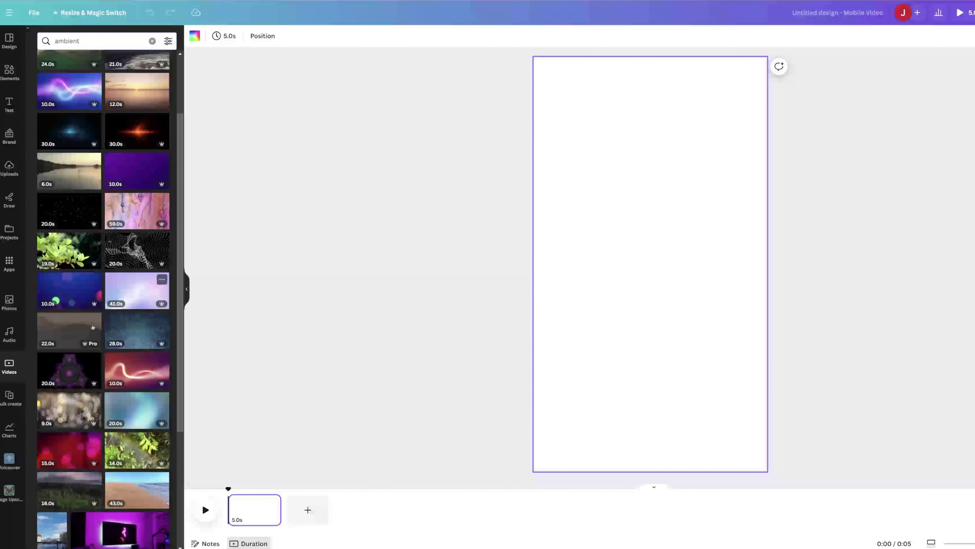
pyautogui.scroll(-4, 67, 322)
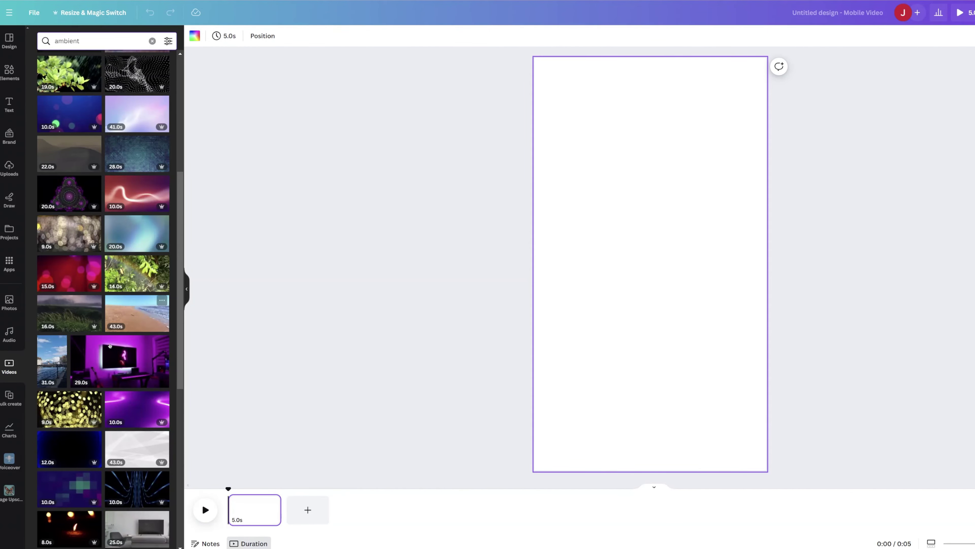
pyautogui.scroll(-1, 127, 353)
pyautogui.scroll(-5, 126, 352)
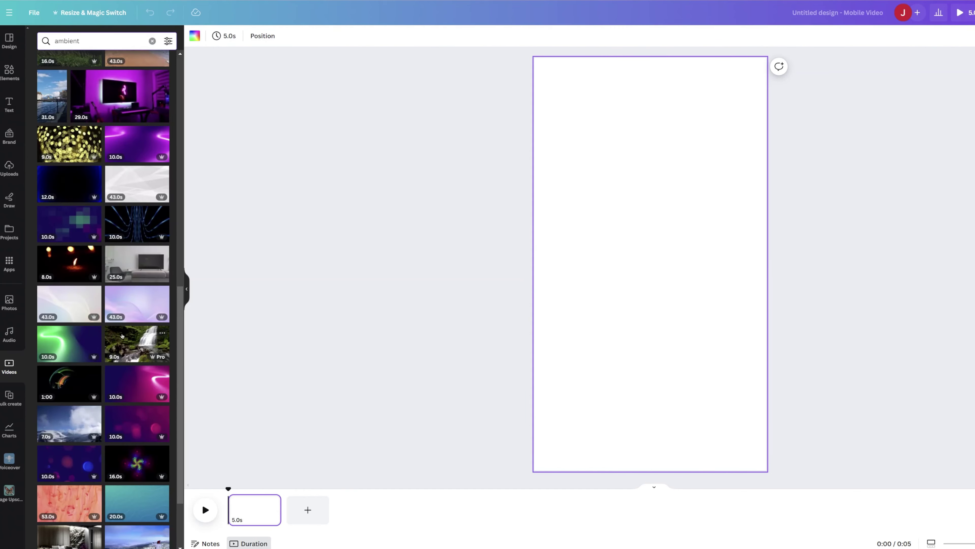
pyautogui.scroll(10, 115, 323)
pyautogui.scroll(1, 113, 320)
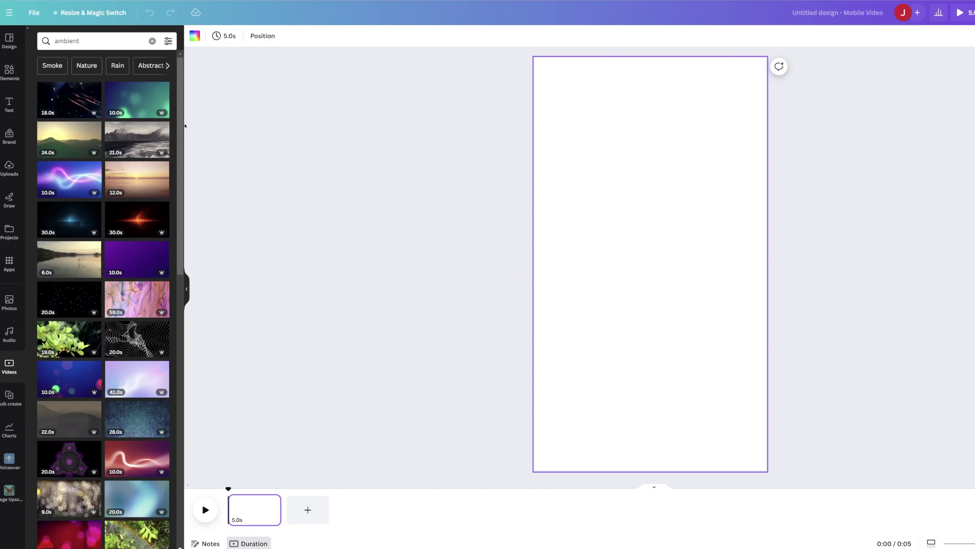
pyautogui.scroll(-1, 178, 132)
pyautogui.scroll(1, 178, 133)
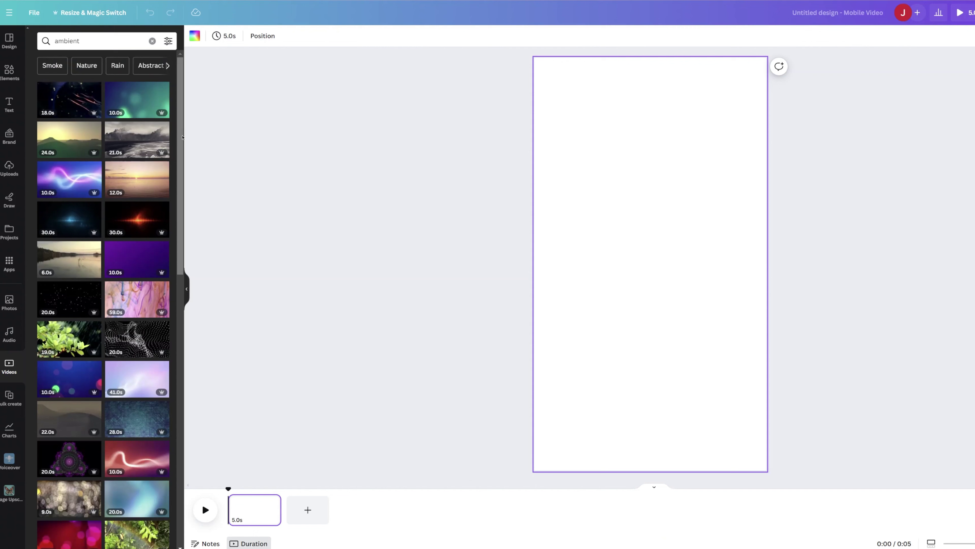
pyautogui.scroll(-1, 177, 124)
pyautogui.scroll(1, 177, 124)
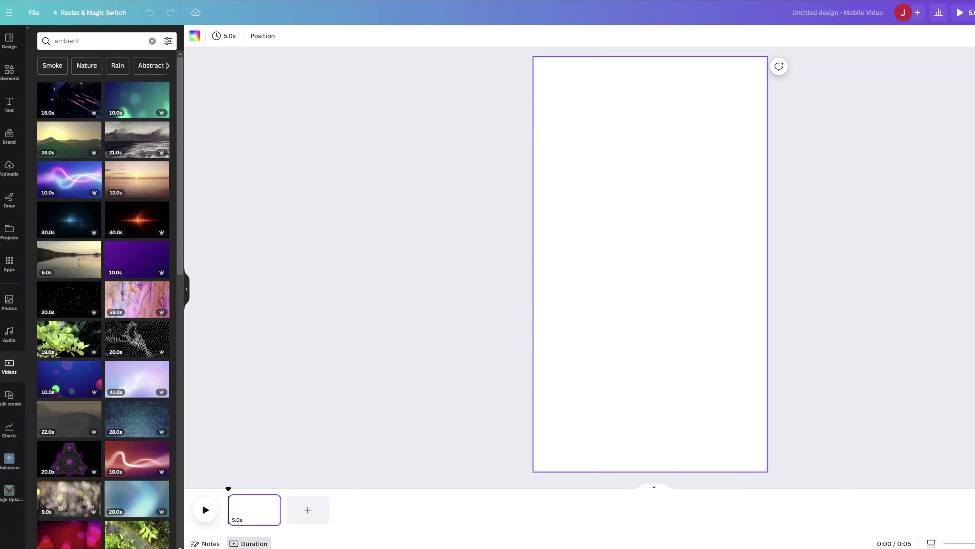
# Add the 21-second misty ocean clip and resize it to cover the entire vertical page
pyautogui.click(137, 140)
pyautogui.moveTo(806, 209); pyautogui.dragTo(892, 373)
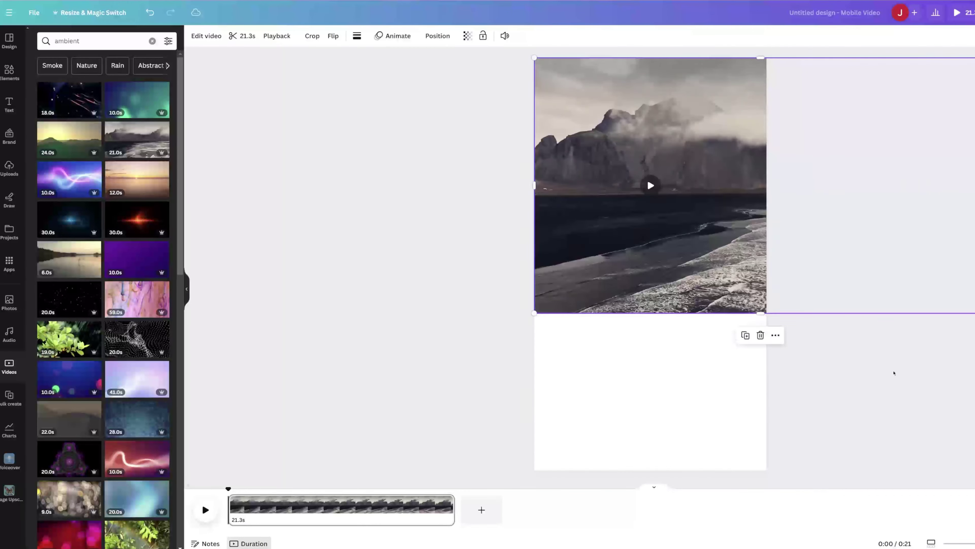
pyautogui.moveTo(755, 261); pyautogui.dragTo(636, 280)
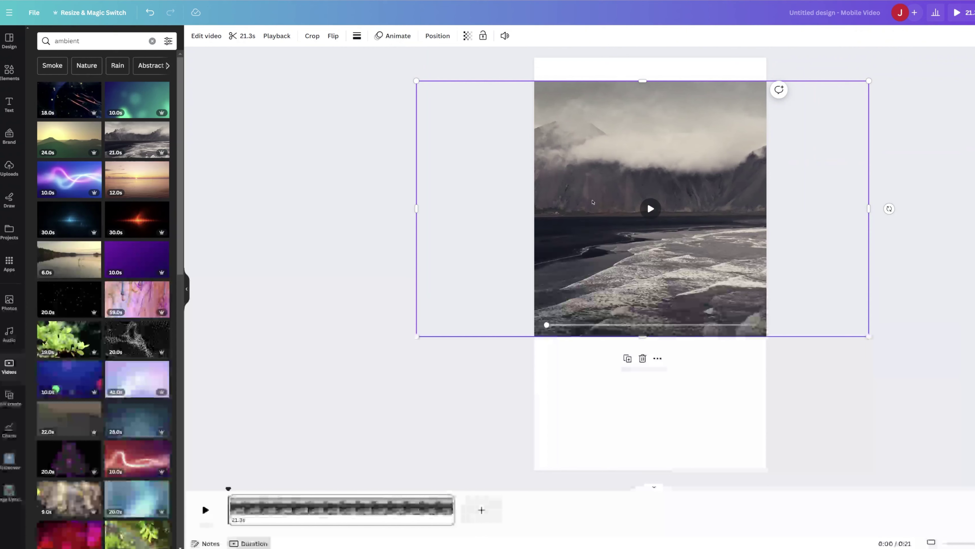
pyautogui.moveTo(656, 153); pyautogui.dragTo(641, 283)
pyautogui.moveTo(888, 215); pyautogui.dragTo(974, 91)
pyautogui.moveTo(719, 164); pyautogui.dragTo(511, 136)
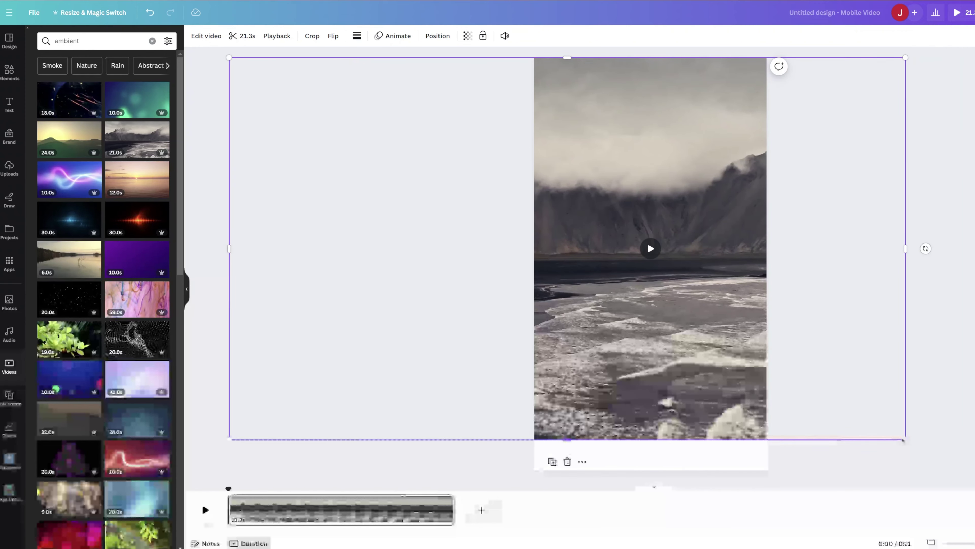
pyautogui.moveTo(906, 439); pyautogui.dragTo(966, 474)
pyautogui.click(874, 274)
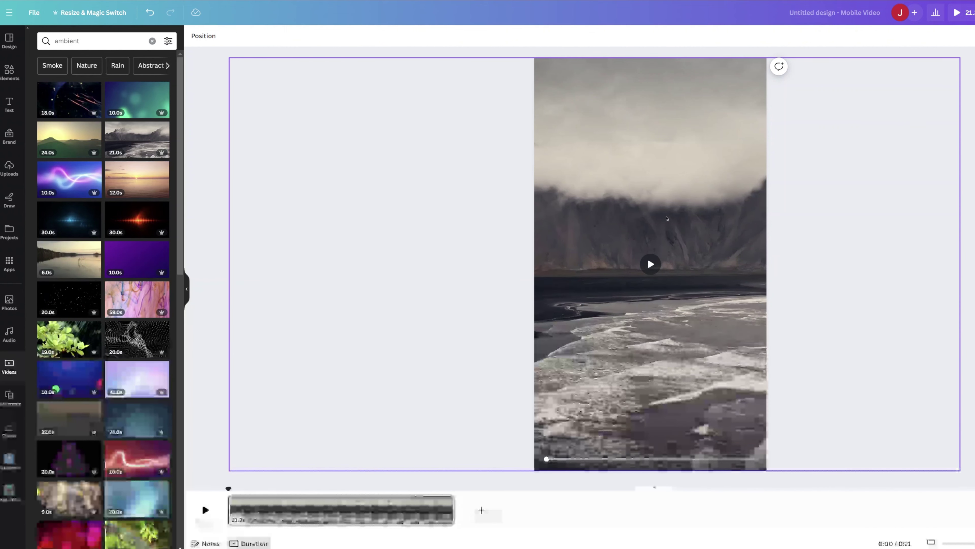
pyautogui.click(806, 163)
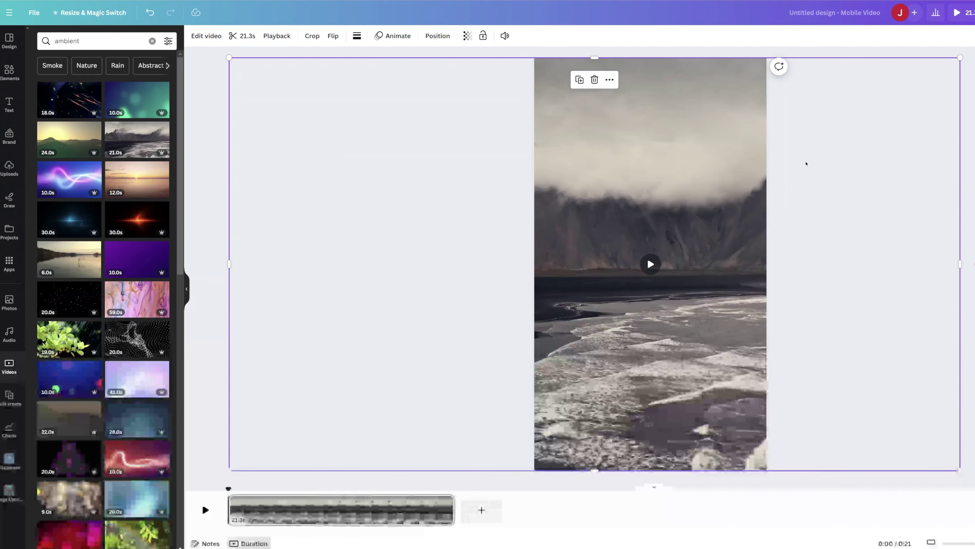
# Trim the ocean clip in the timeline from 21.3 down to 5.5 seconds
pyautogui.click(246, 36)
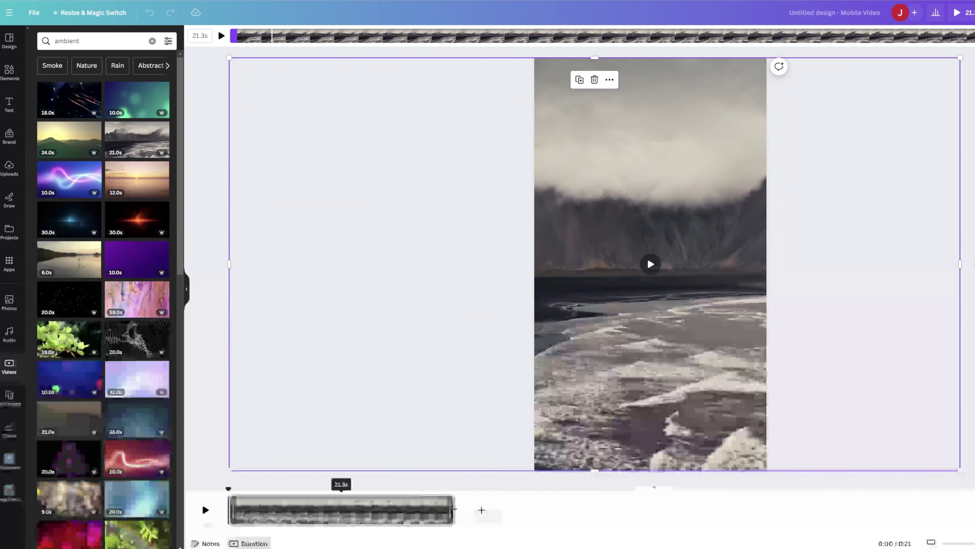
pyautogui.click(453, 509)
pyautogui.moveTo(454, 510); pyautogui.dragTo(286, 499)
pyautogui.click(645, 269)
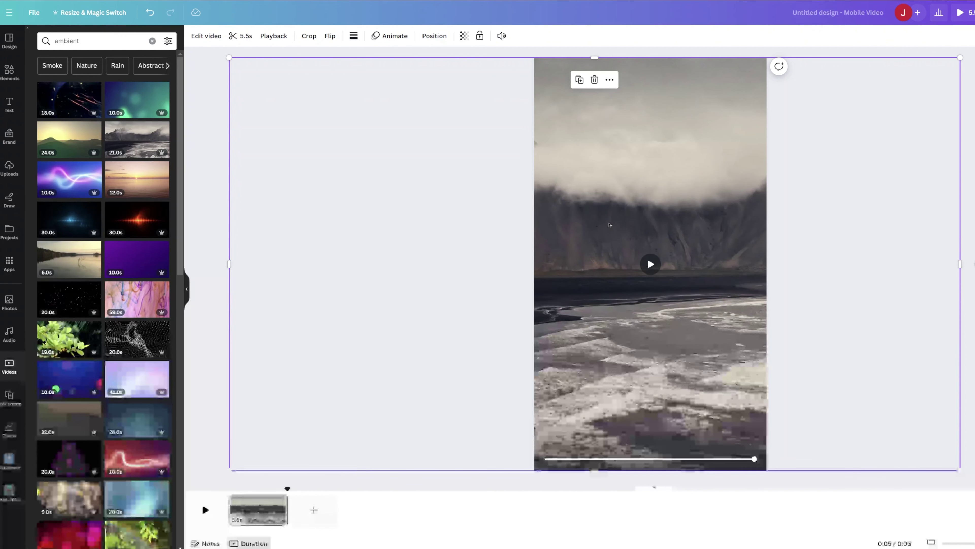
# Mute the clip by setting its volume to 0, then preview it
pyautogui.click(501, 36)
pyautogui.click(369, 36)
pyautogui.click(370, 36)
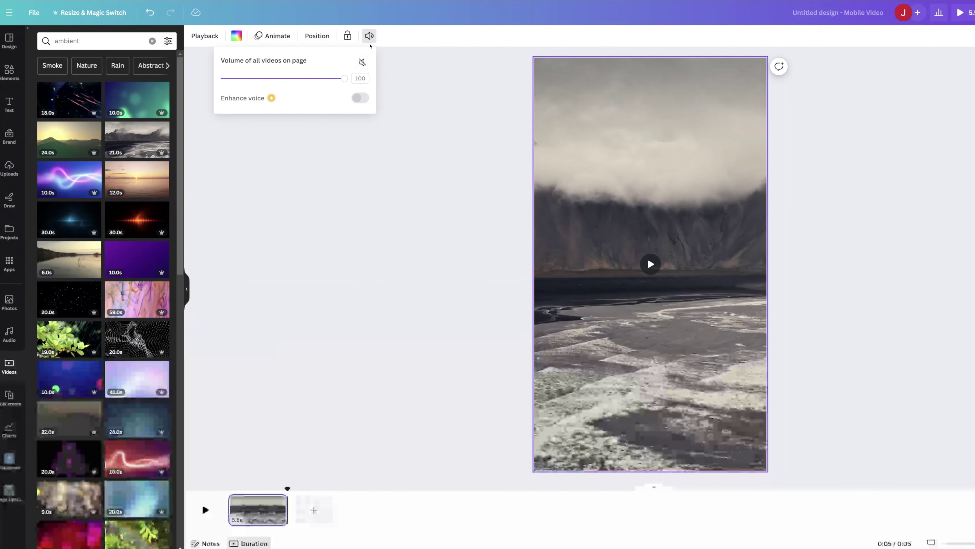
pyautogui.moveTo(348, 82); pyautogui.dragTo(220, 78)
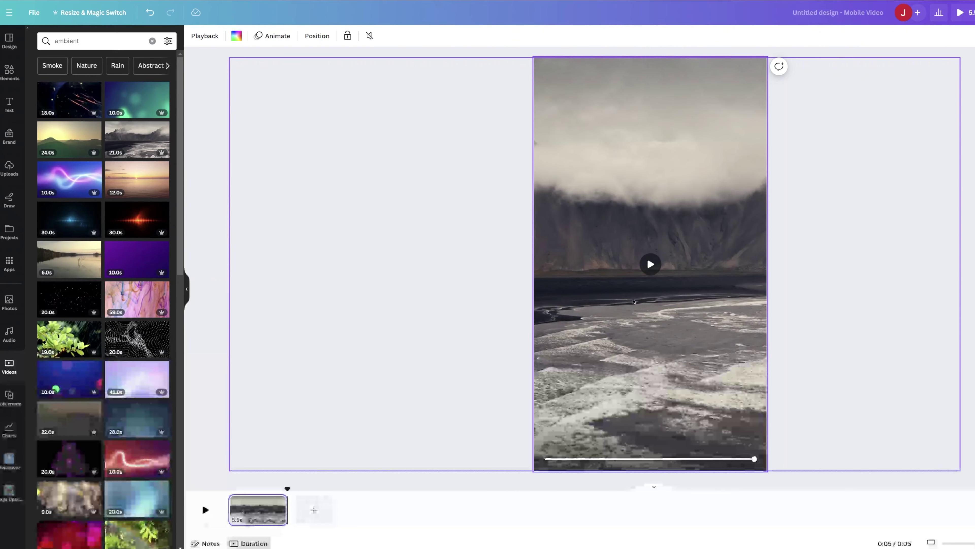
pyautogui.click(649, 264)
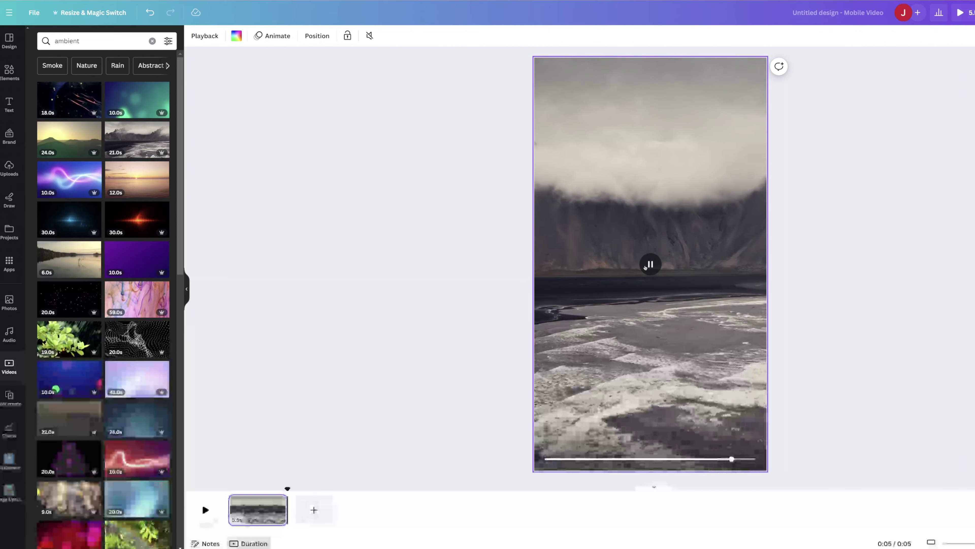
pyautogui.click(6, 102)
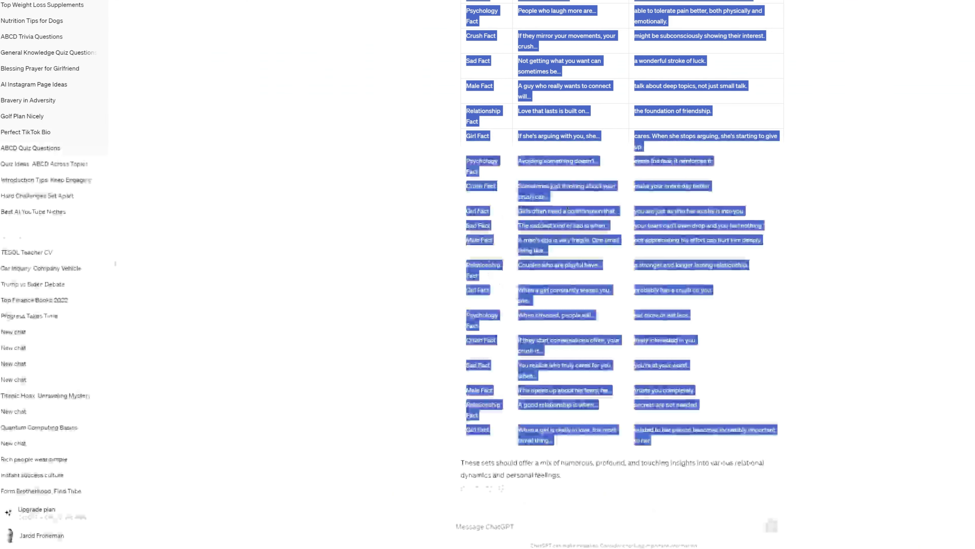
pyautogui.click(517, 274)
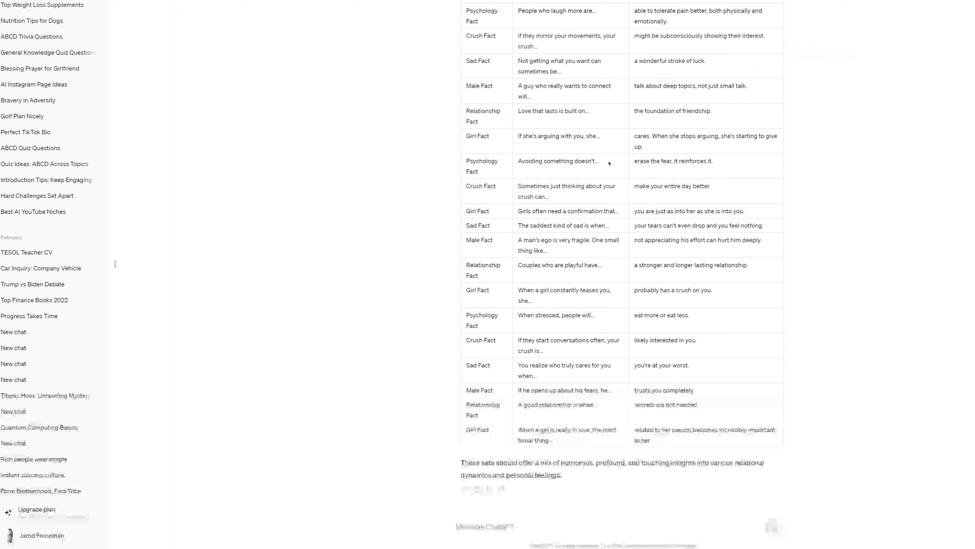
pyautogui.tripleClick(568, 191)
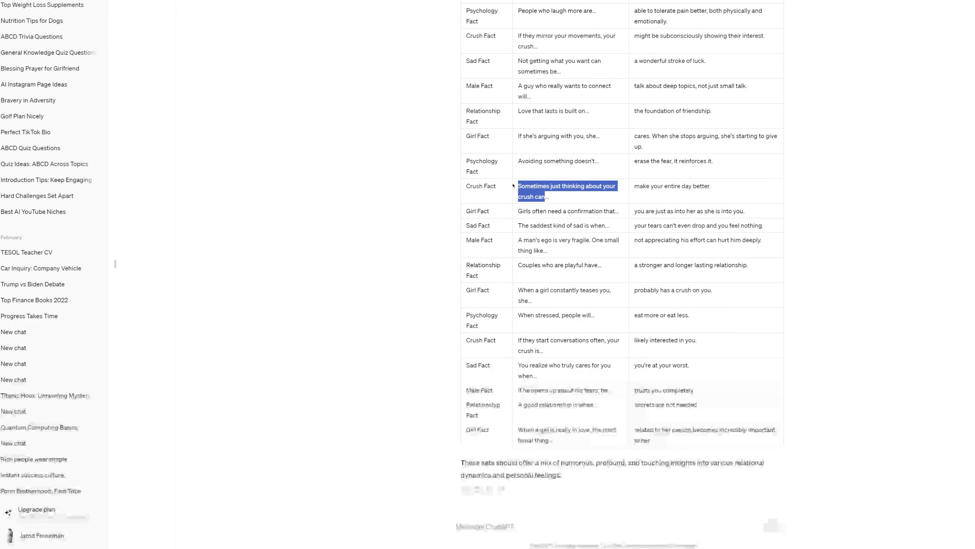
pyautogui.click(481, 162)
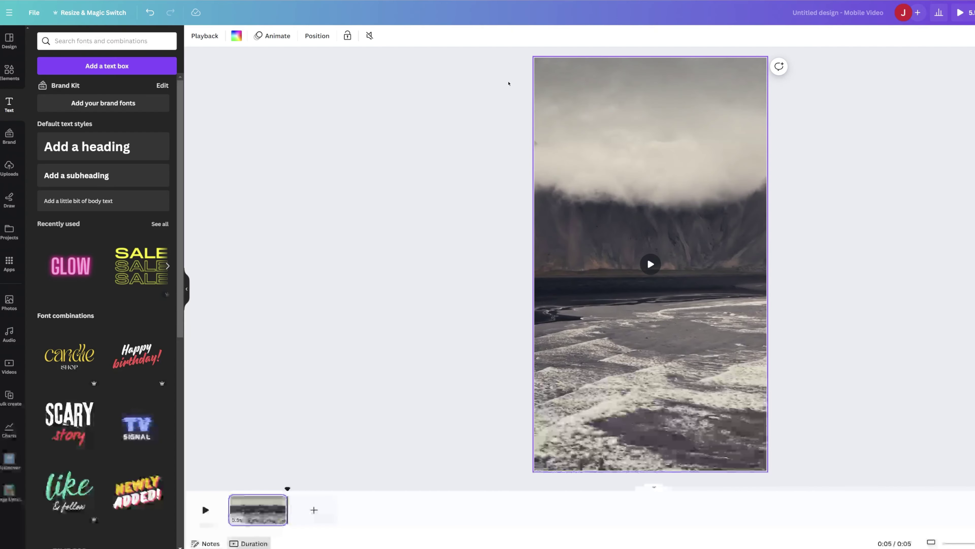
# Add a default heading, move it near the top, and change its text to TOPIC
pyautogui.click(89, 145)
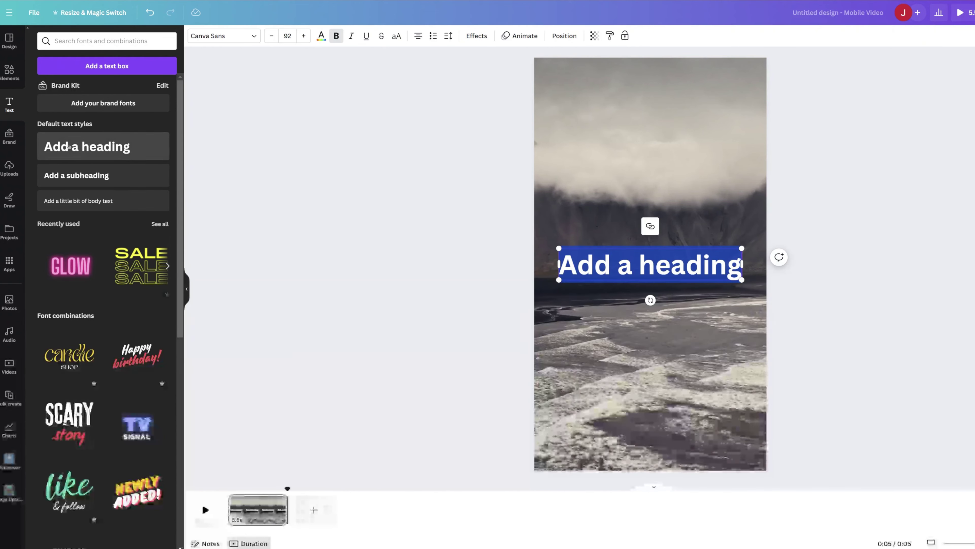
pyautogui.moveTo(610, 262); pyautogui.dragTo(608, 102)
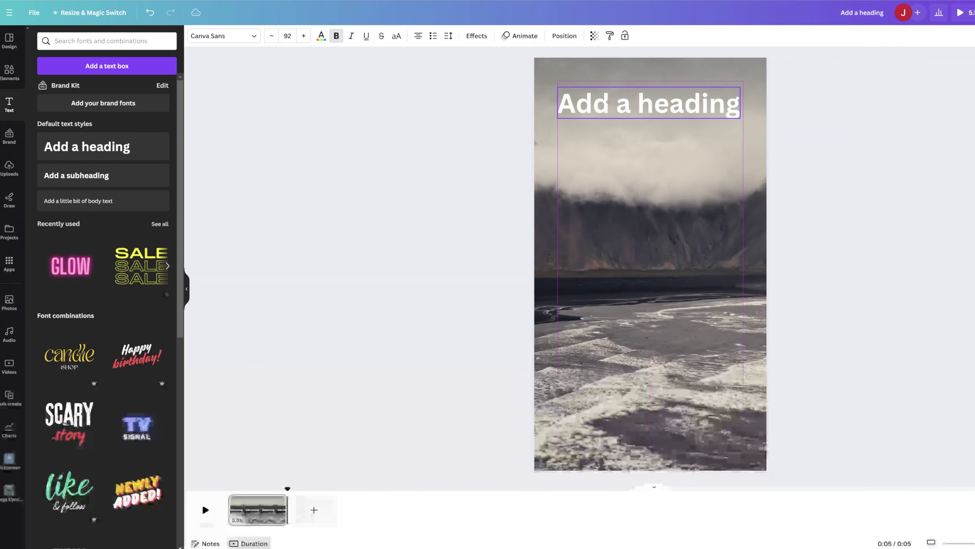
pyautogui.doubleClick(608, 102)
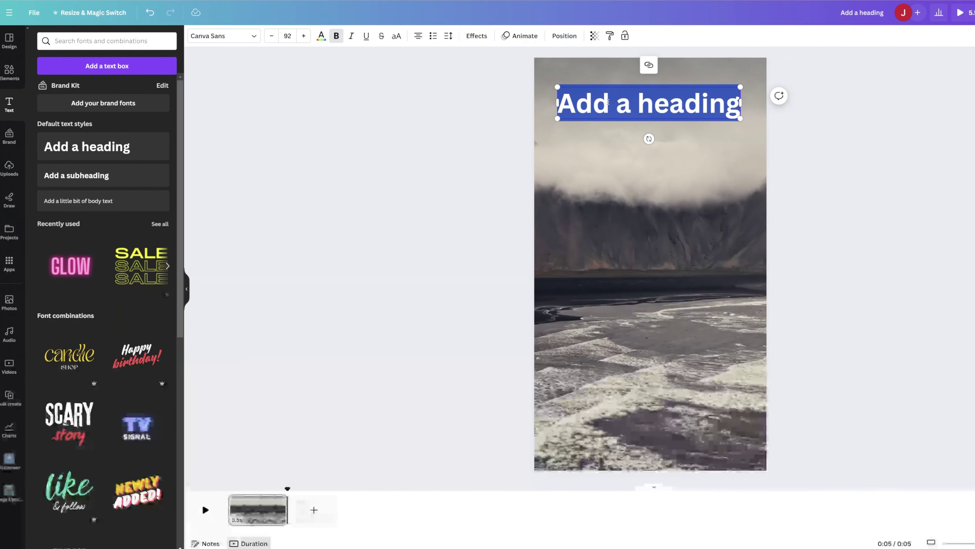
pyautogui.write('TOPIC')
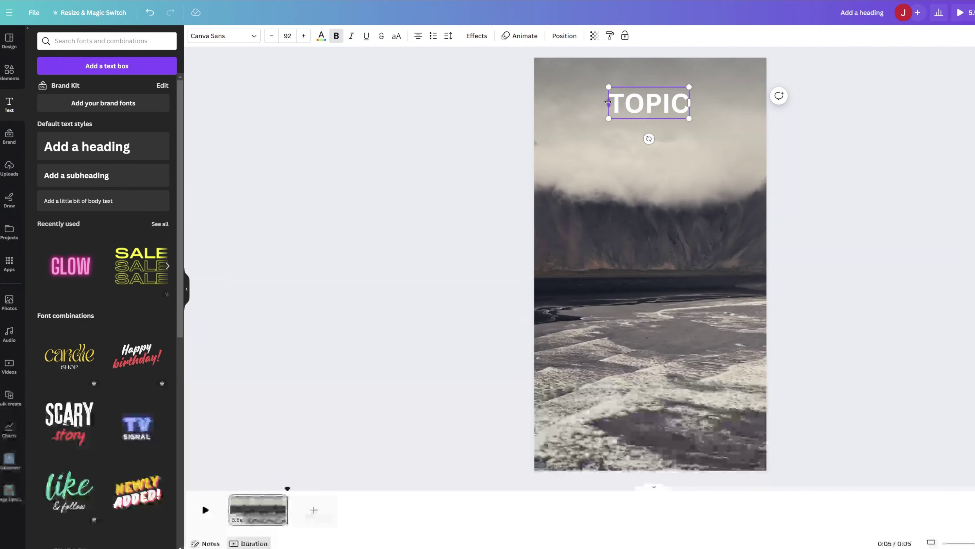
pyautogui.press('Escape')
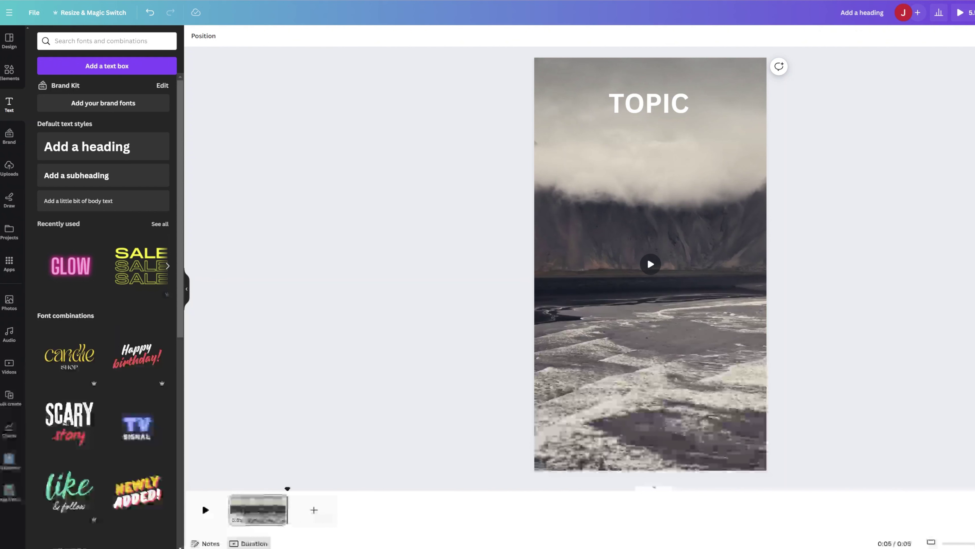
# Apply a rounded black Background effect to TOPIC at 50 transparency
pyautogui.click(630, 129)
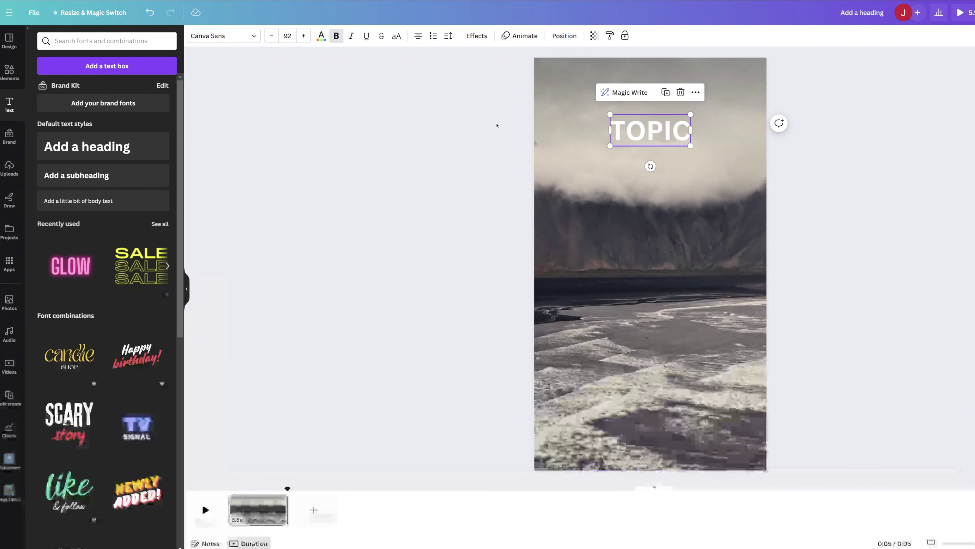
pyautogui.click(594, 131)
pyautogui.click(632, 131)
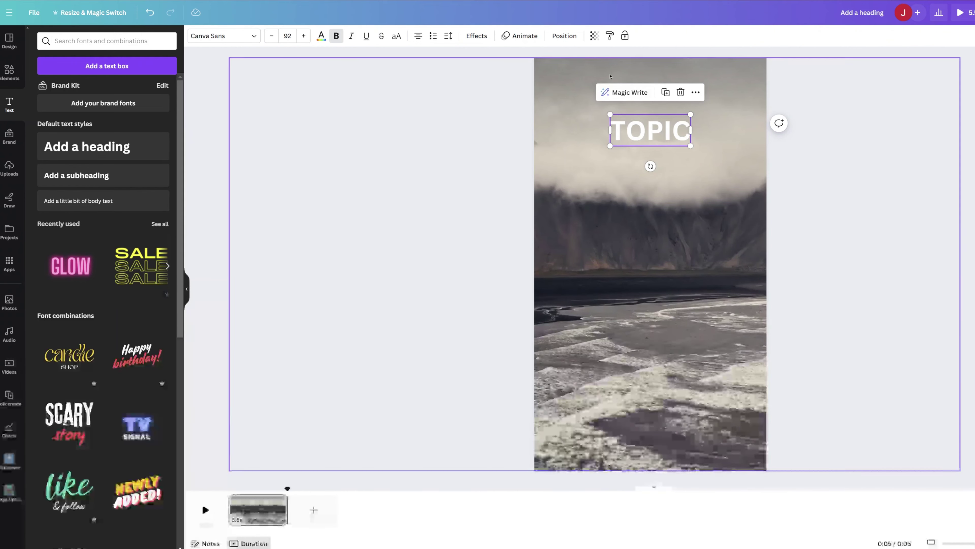
pyautogui.click(790, 150)
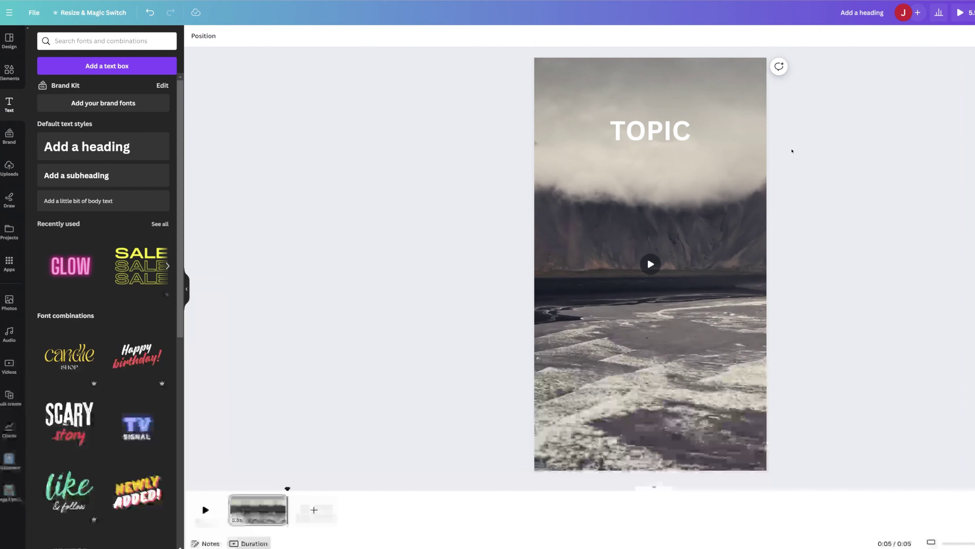
pyautogui.click(637, 133)
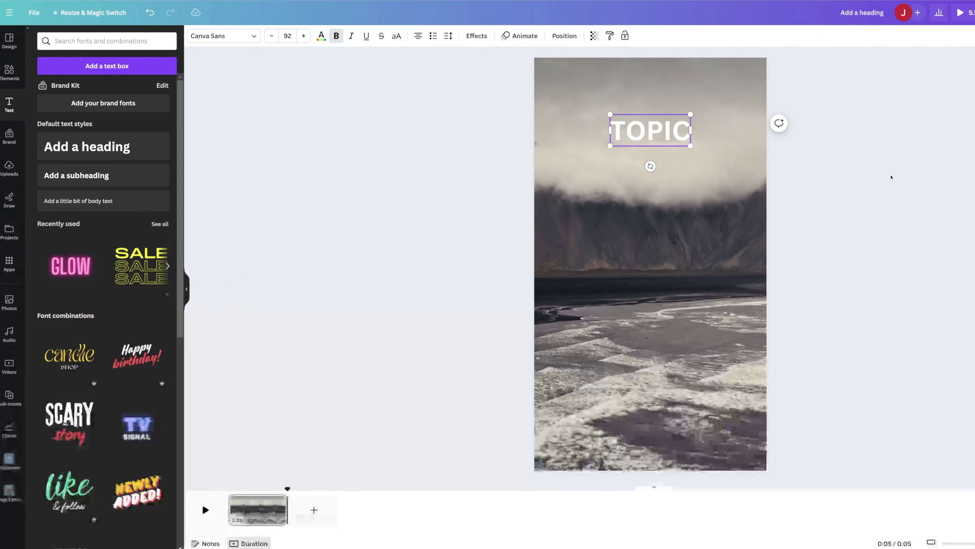
pyautogui.click(599, 138)
pyautogui.click(630, 126)
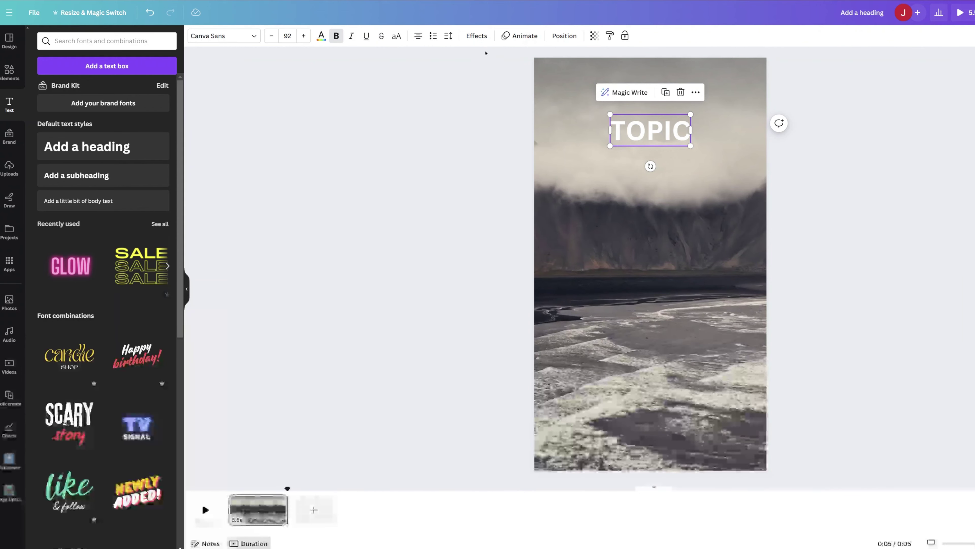
pyautogui.click(476, 35)
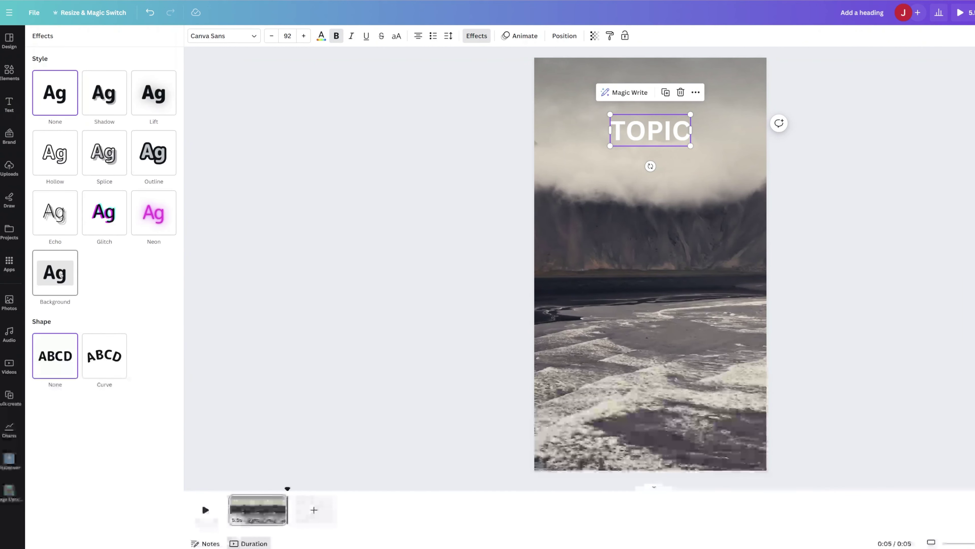
pyautogui.click(45, 271)
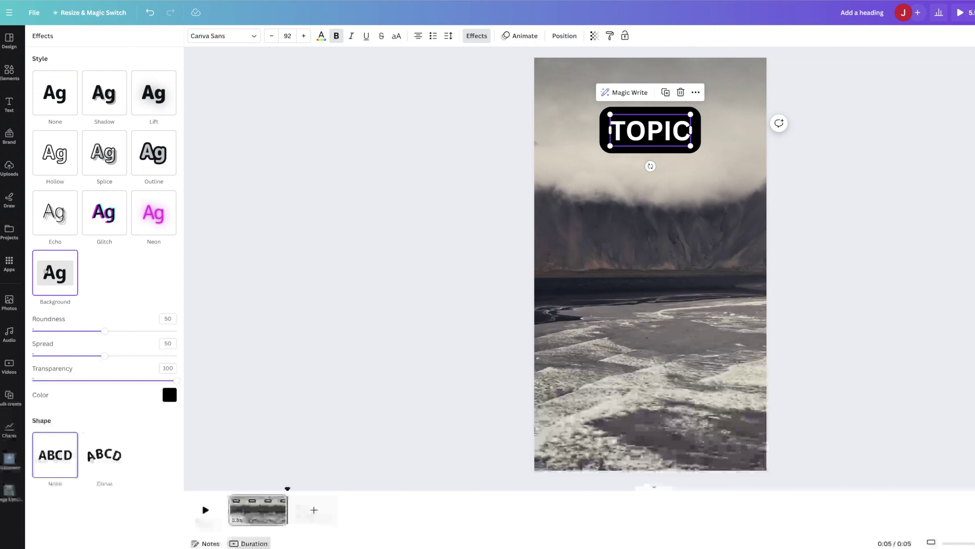
pyautogui.moveTo(174, 382); pyautogui.dragTo(105, 380)
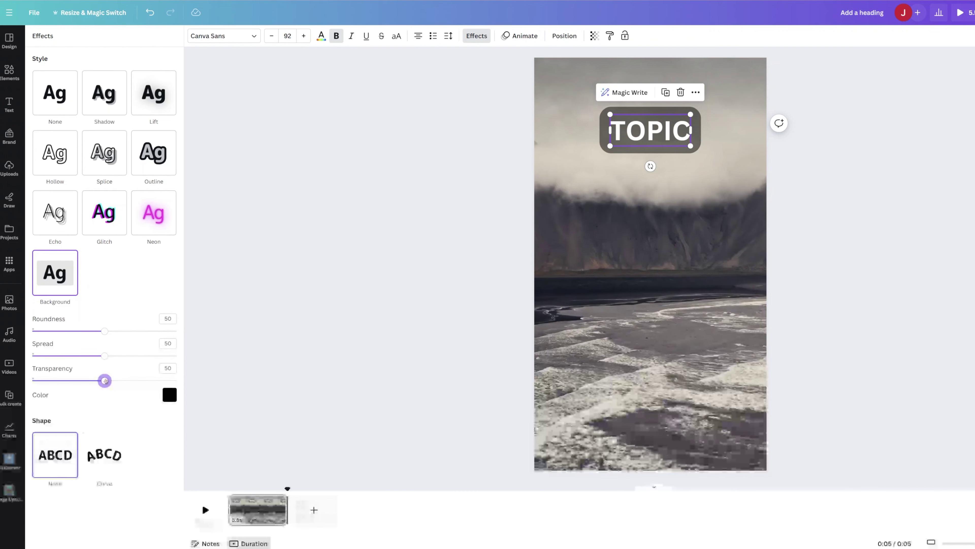
pyautogui.click(616, 132)
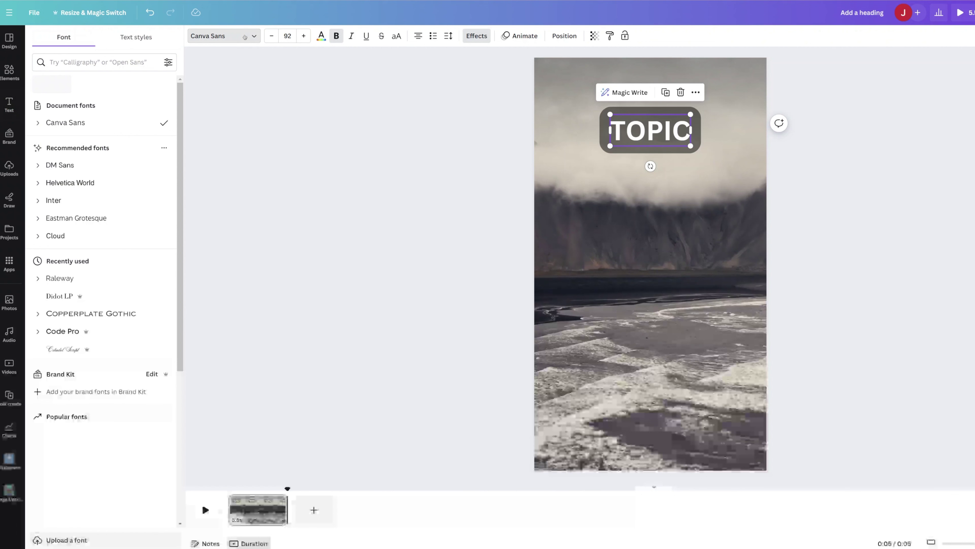
pyautogui.click(221, 35)
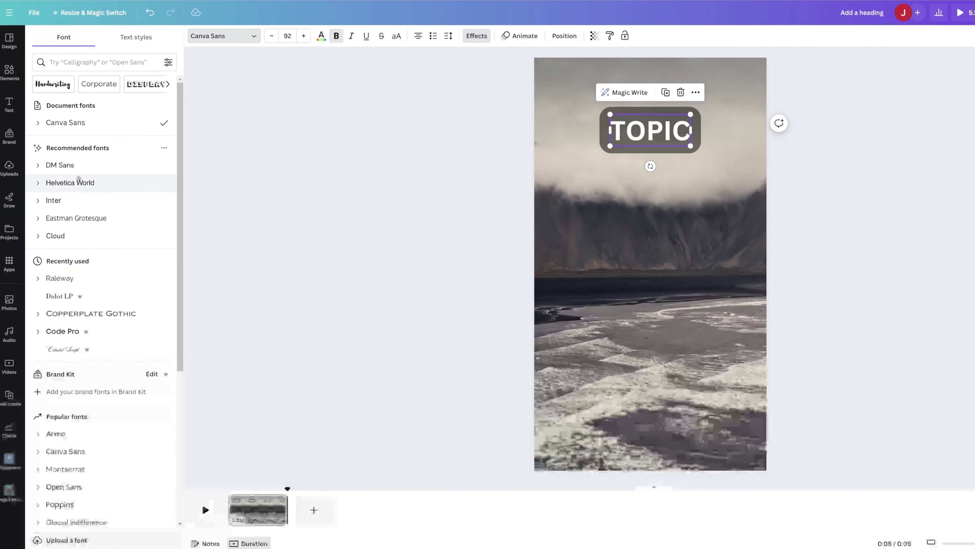
pyautogui.click(78, 182)
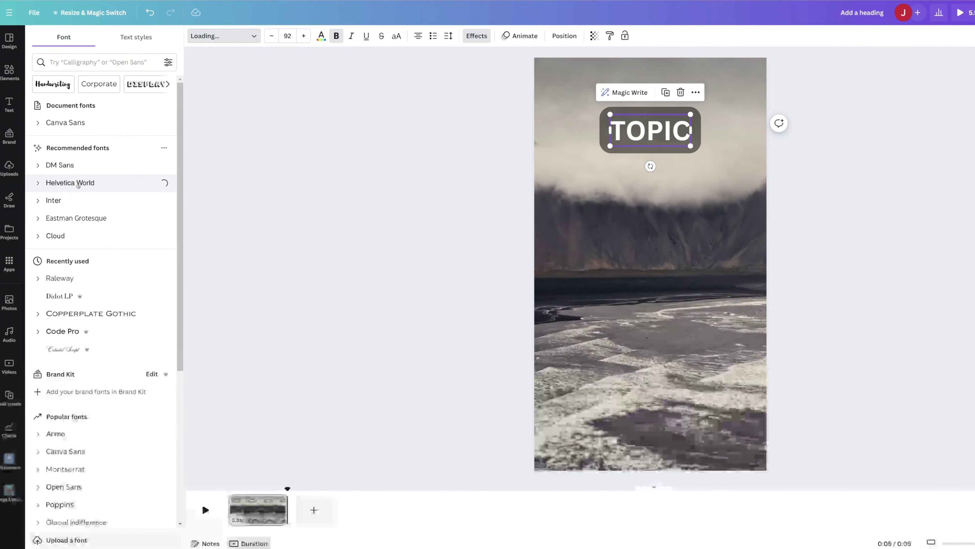
pyautogui.click(74, 165)
pyautogui.scroll(-2, 69, 269)
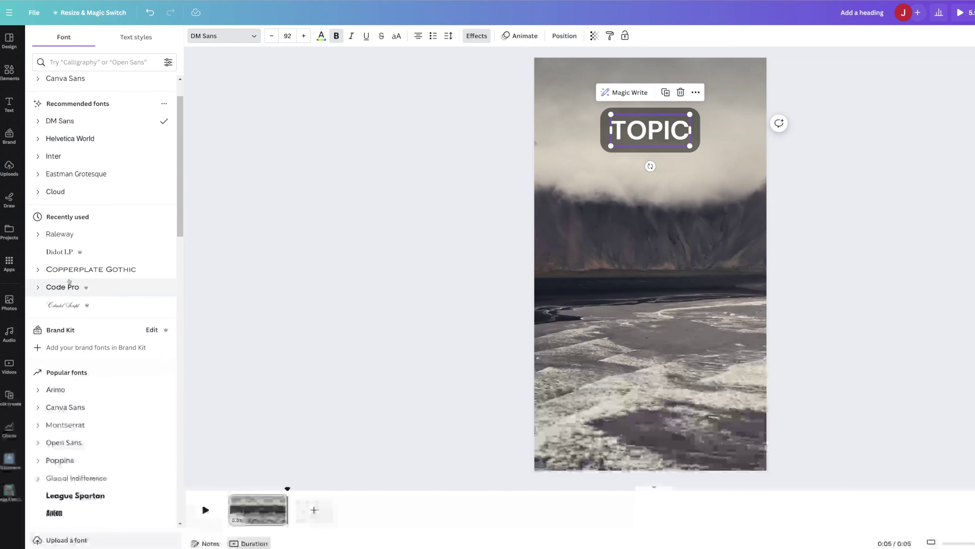
pyautogui.click(69, 285)
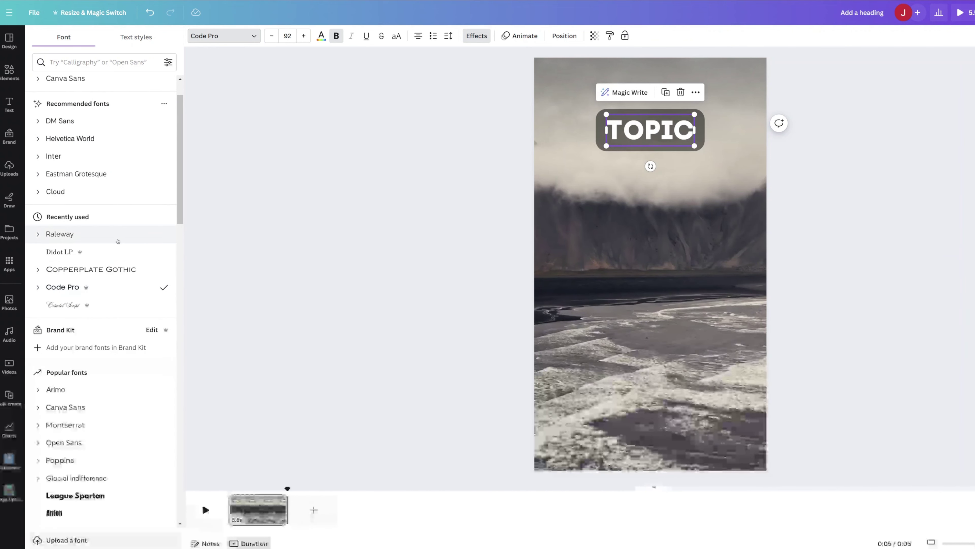
pyautogui.scroll(-2, 118, 241)
pyautogui.click(75, 301)
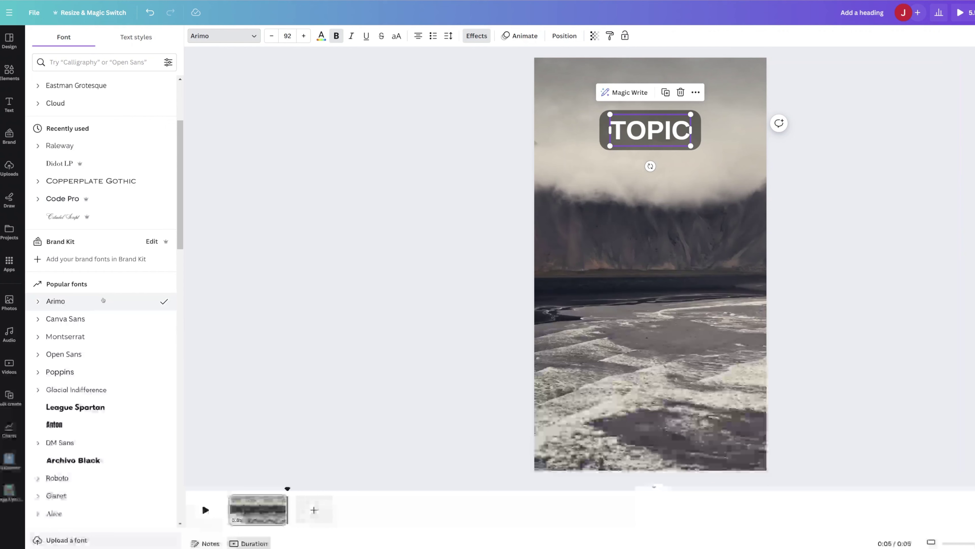
pyautogui.click(115, 319)
pyautogui.scroll(3, 78, 296)
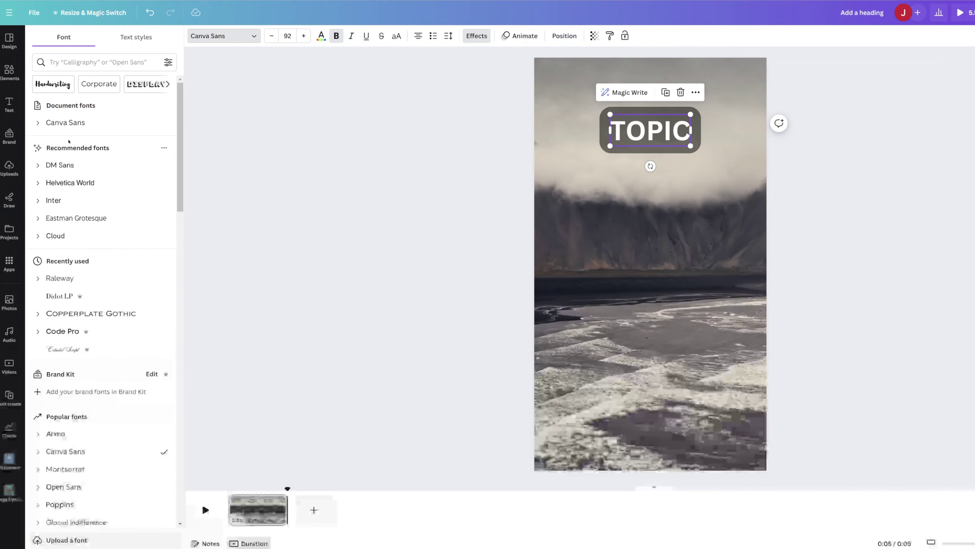
pyautogui.click(69, 127)
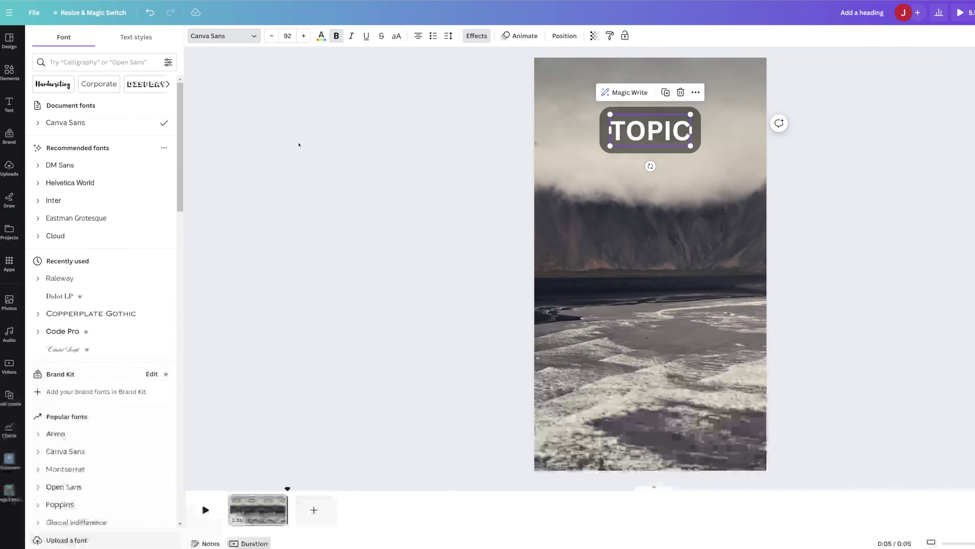
pyautogui.click(686, 123)
pyautogui.click(812, 136)
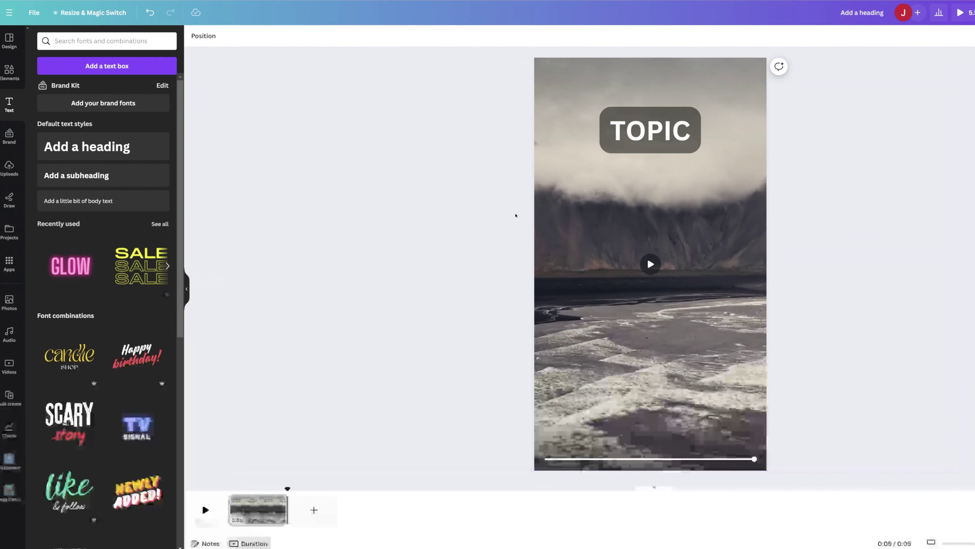
# Duplicate TOPIC, move the copy mid-page, retype it as 'Part 1' and shrink it to about 60.5
pyautogui.click(663, 136)
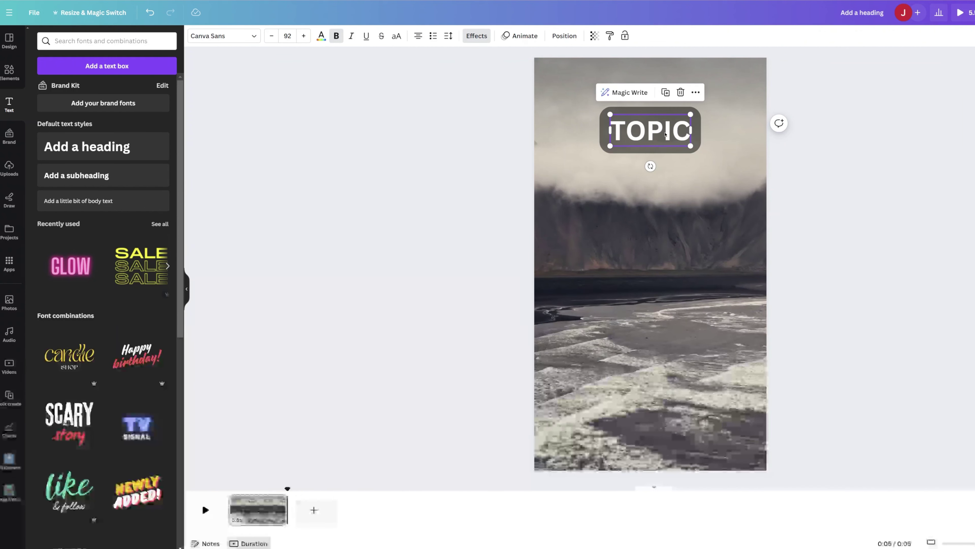
pyautogui.click(666, 92)
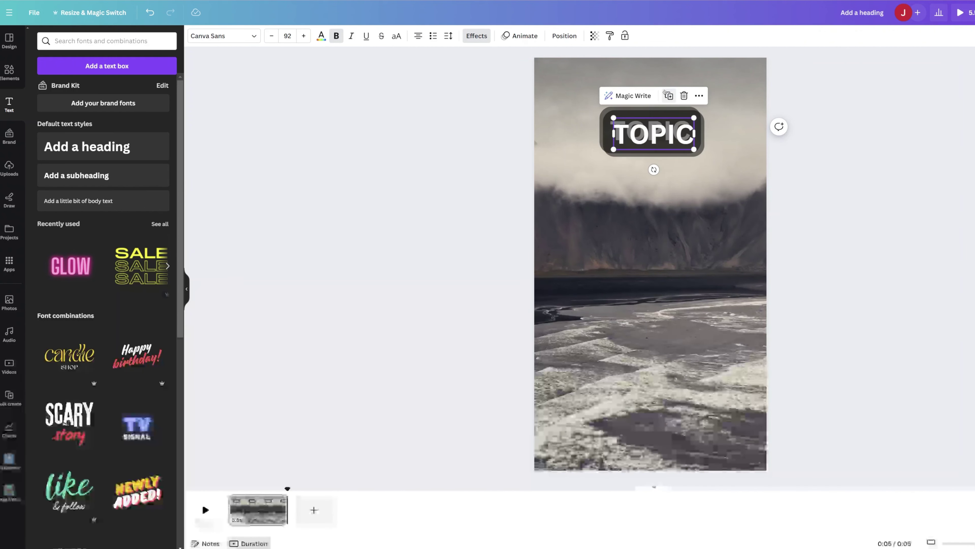
pyautogui.moveTo(658, 122); pyautogui.dragTo(655, 256)
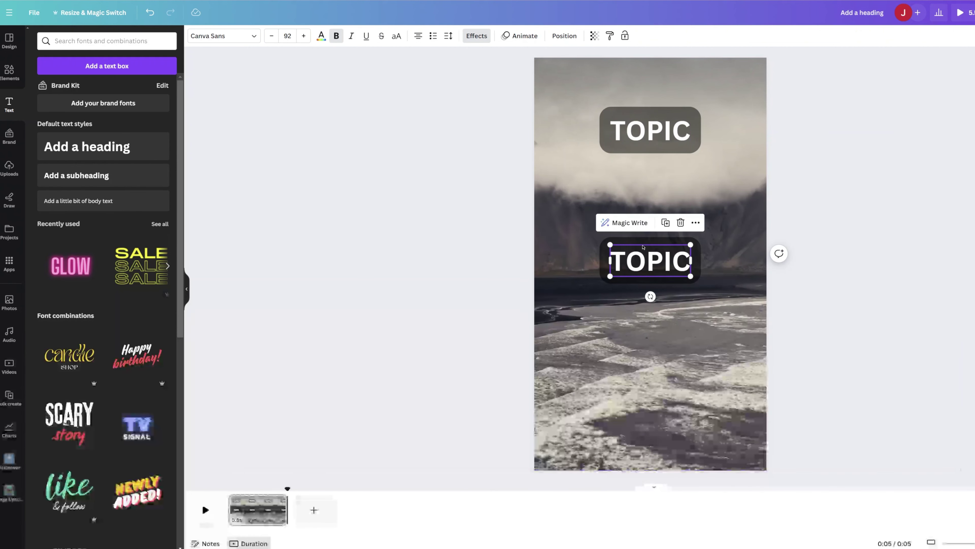
pyautogui.doubleClick(643, 245)
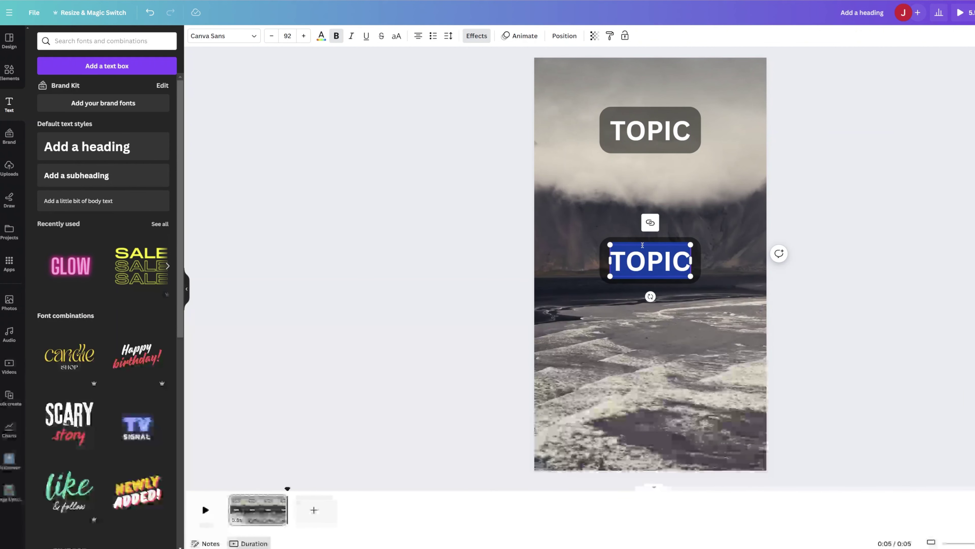
pyautogui.write('P')
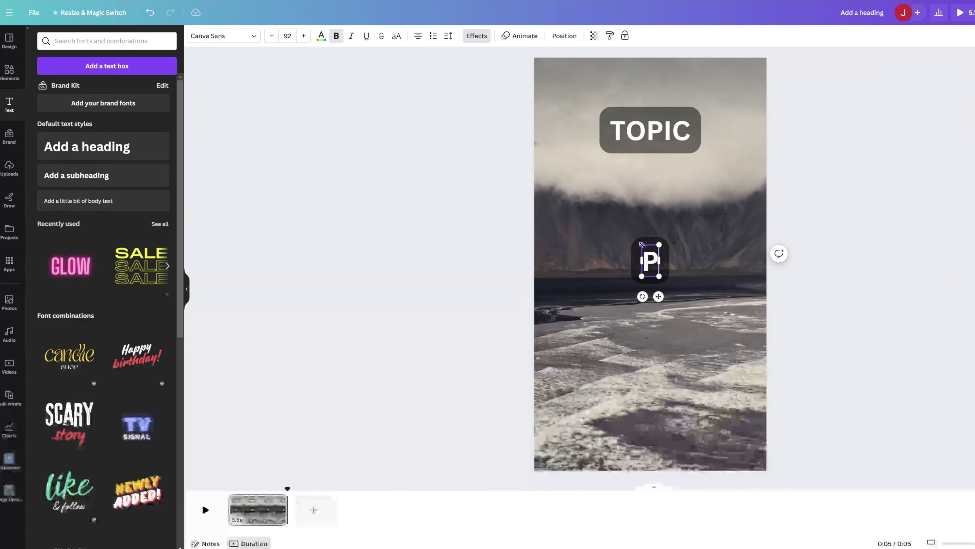
pyautogui.write('art 1')
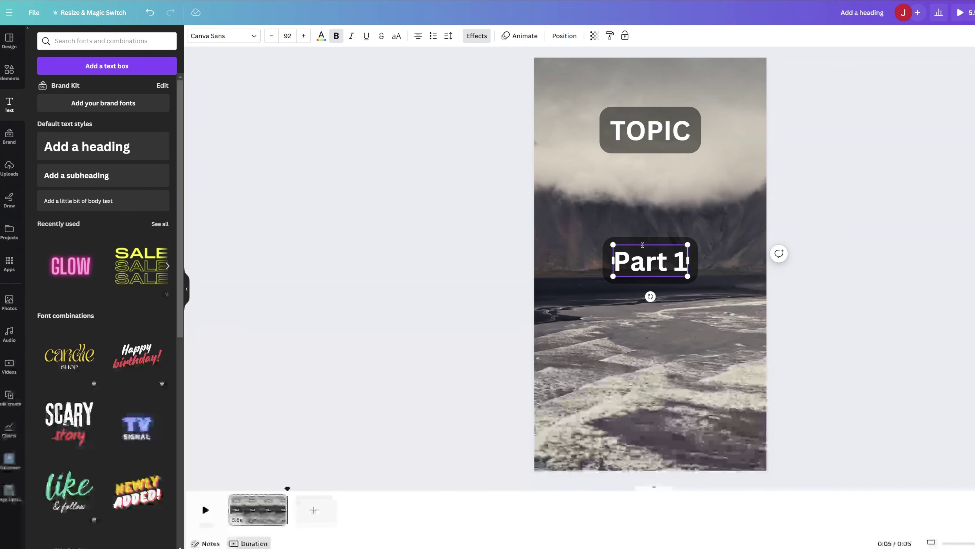
pyautogui.moveTo(688, 245); pyautogui.dragTo(627, 263)
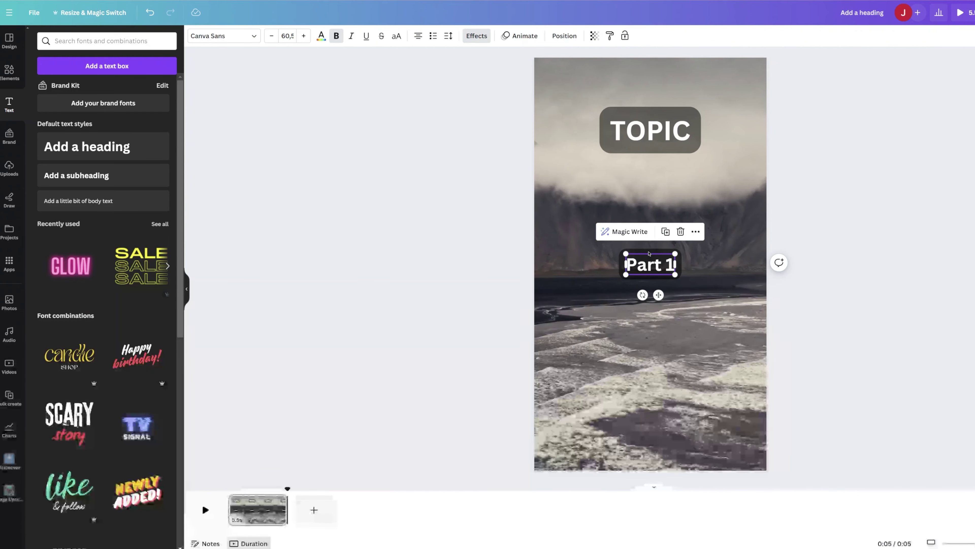
# Remove the background box effect from the Part 1 text
pyautogui.click(477, 36)
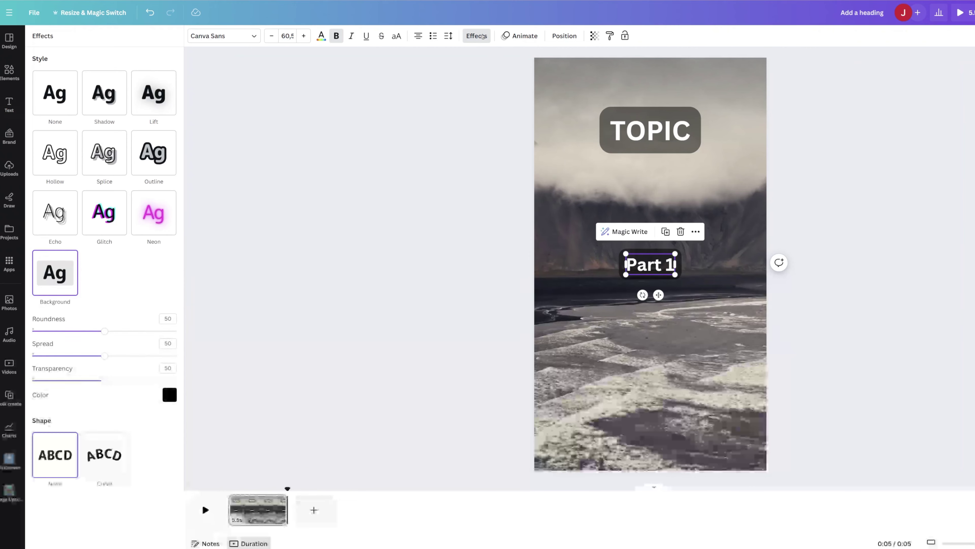
pyautogui.click(72, 262)
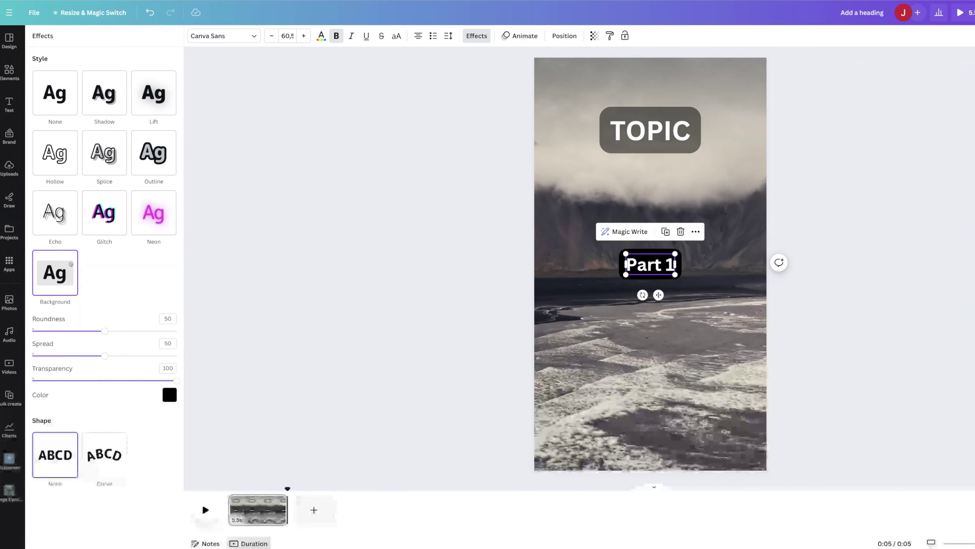
pyautogui.click(48, 87)
pyautogui.press('Escape')
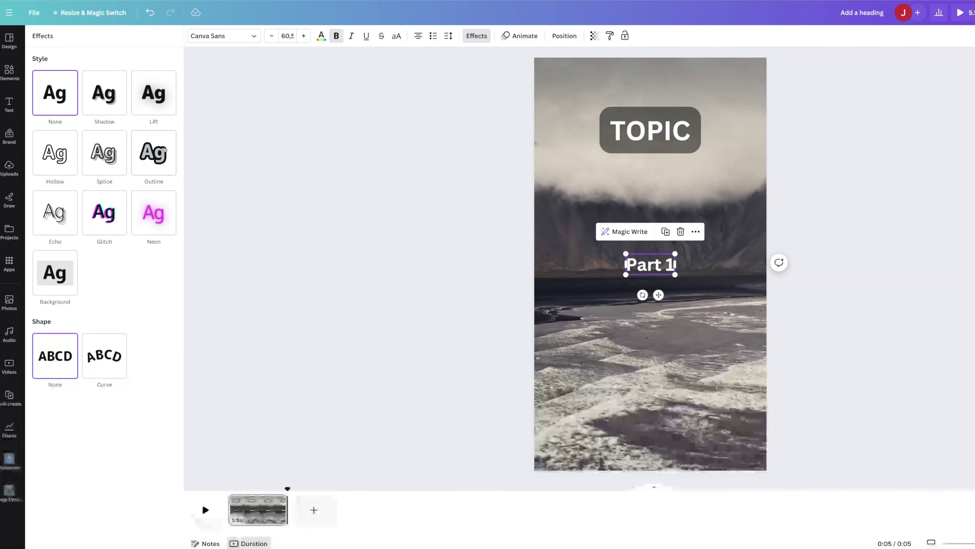
# Give Part 1 a black Outline effect at thickness 59
pyautogui.click(159, 136)
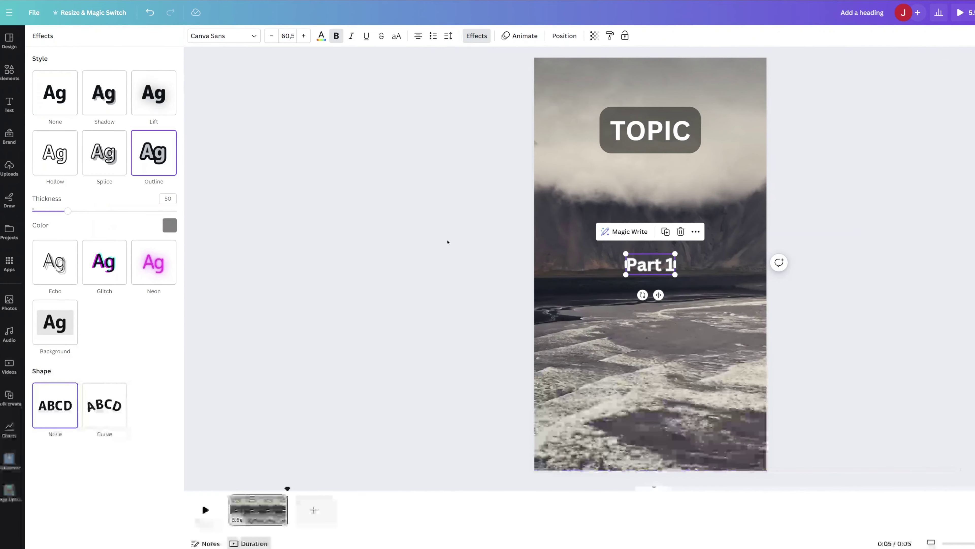
pyautogui.hotkey('ctrl', 'z')
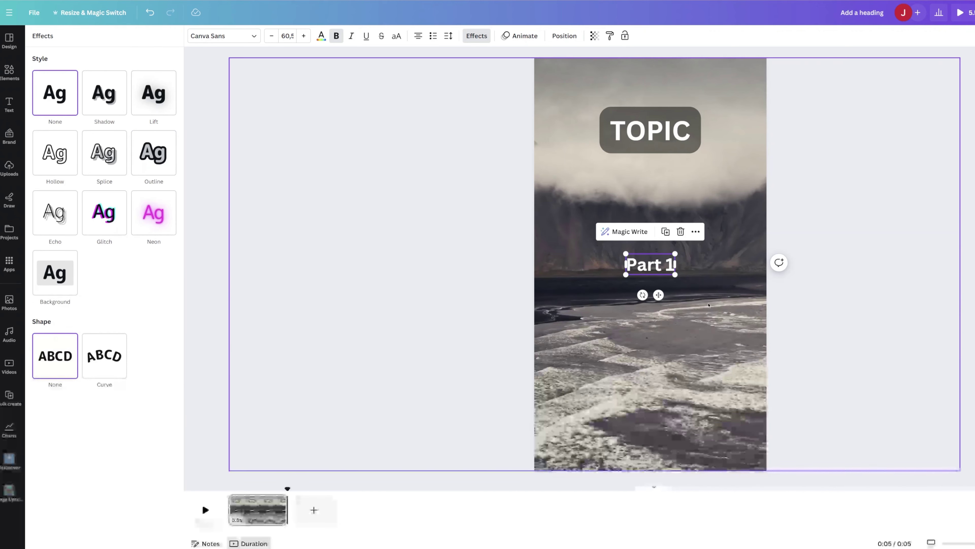
pyautogui.click(159, 163)
pyautogui.moveTo(68, 211)
pyautogui.mouseDown()
pyautogui.moveTo(142, 214)
pyautogui.moveTo(85, 212)
pyautogui.mouseUp()
pyautogui.click(169, 225)
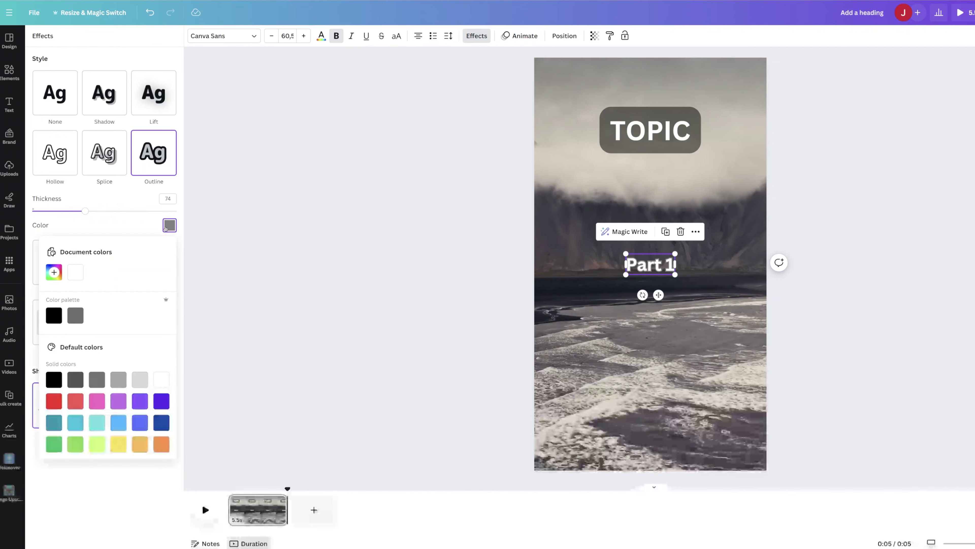
pyautogui.click(54, 315)
pyautogui.moveTo(85, 211)
pyautogui.mouseDown()
pyautogui.moveTo(116, 215)
pyautogui.moveTo(74, 211)
pyautogui.mouseUp()
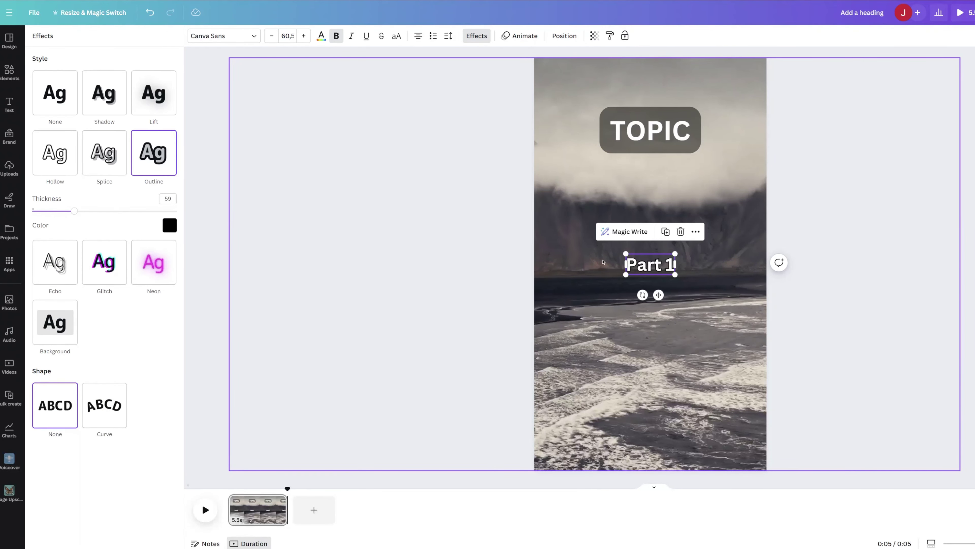
pyautogui.press('Escape')
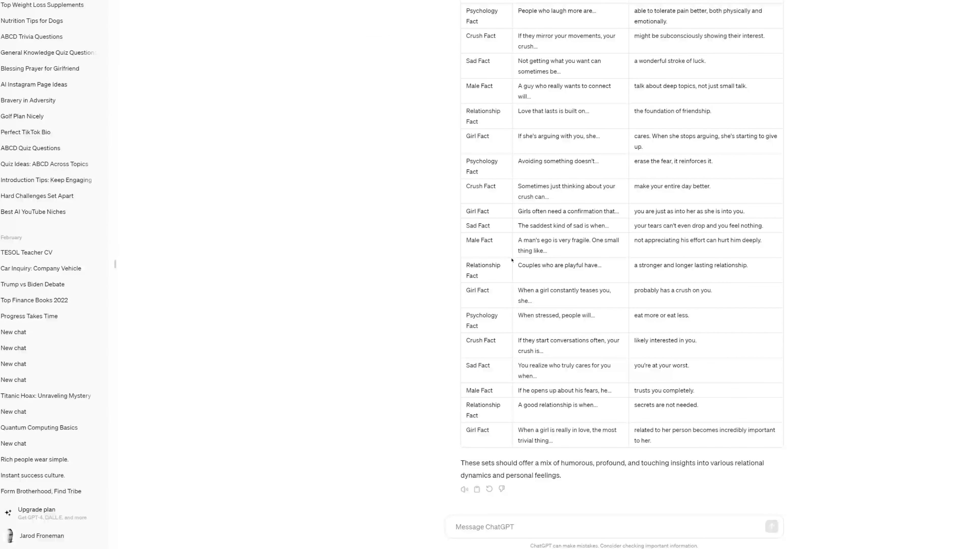
pyautogui.scroll(15, 523, 258)
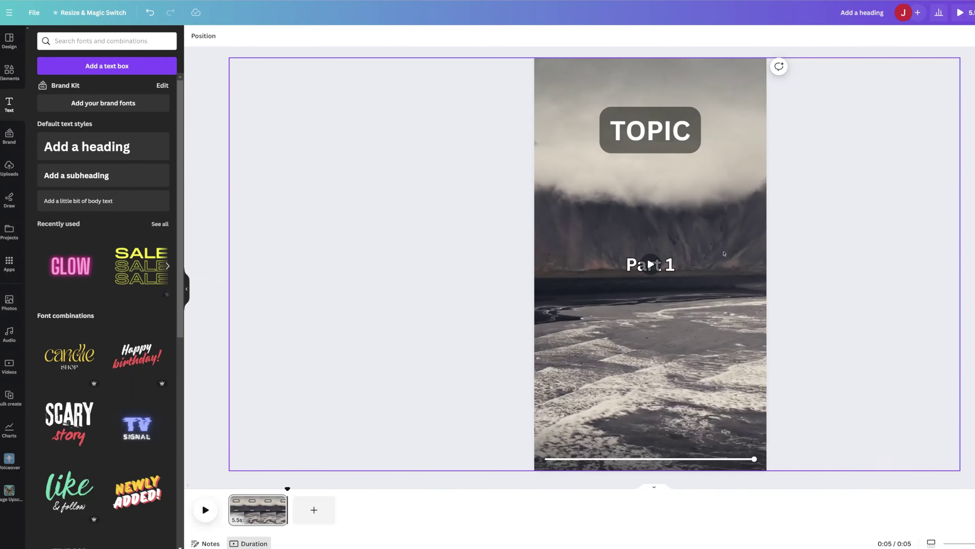
# Duplicate Part 1, change the copy to 'Part 2' and place it just beneath Part 1
pyautogui.click(674, 268)
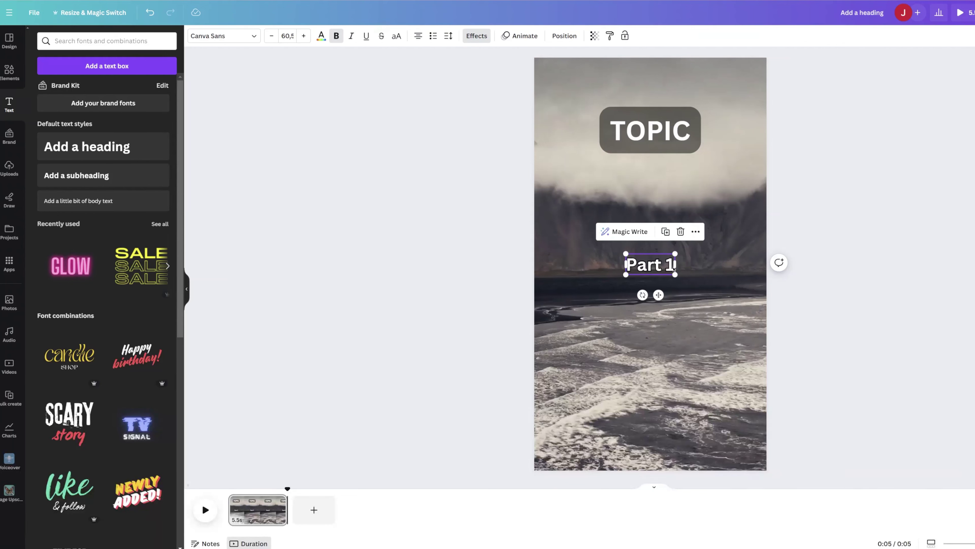
pyautogui.hotkey('ctrl', 'd')
pyautogui.moveTo(662, 268); pyautogui.dragTo(653, 301)
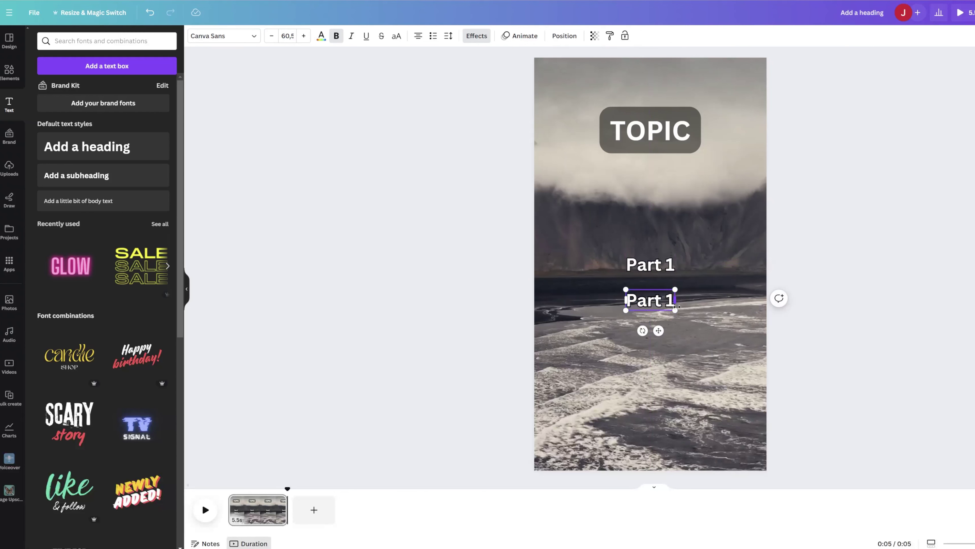
pyautogui.press('BackSpace')
pyautogui.press('BackSpace')
pyautogui.write('2')
pyautogui.click(905, 250)
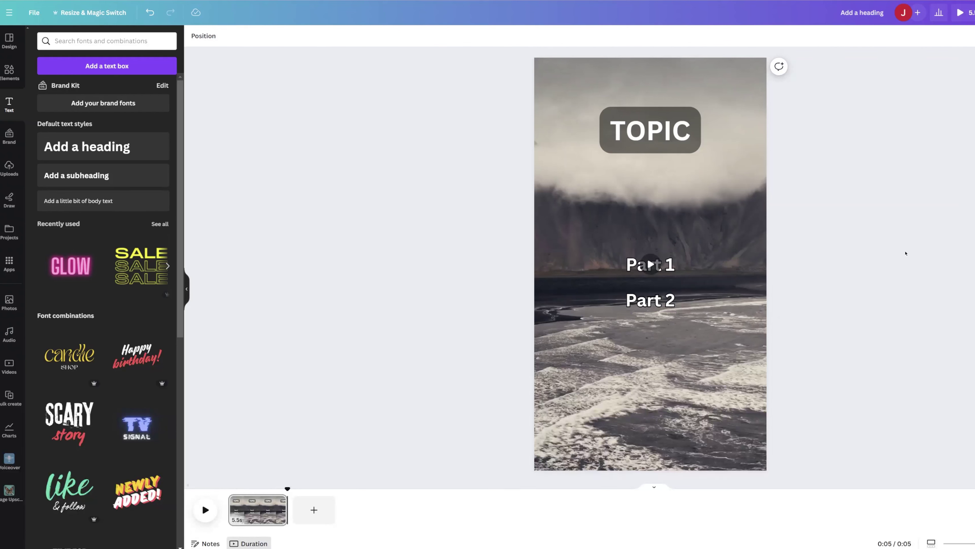
pyautogui.click(674, 301)
pyautogui.moveTo(649, 305)
pyautogui.mouseDown()
pyautogui.moveTo(648, 267)
pyautogui.moveTo(647, 300)
pyautogui.mouseUp()
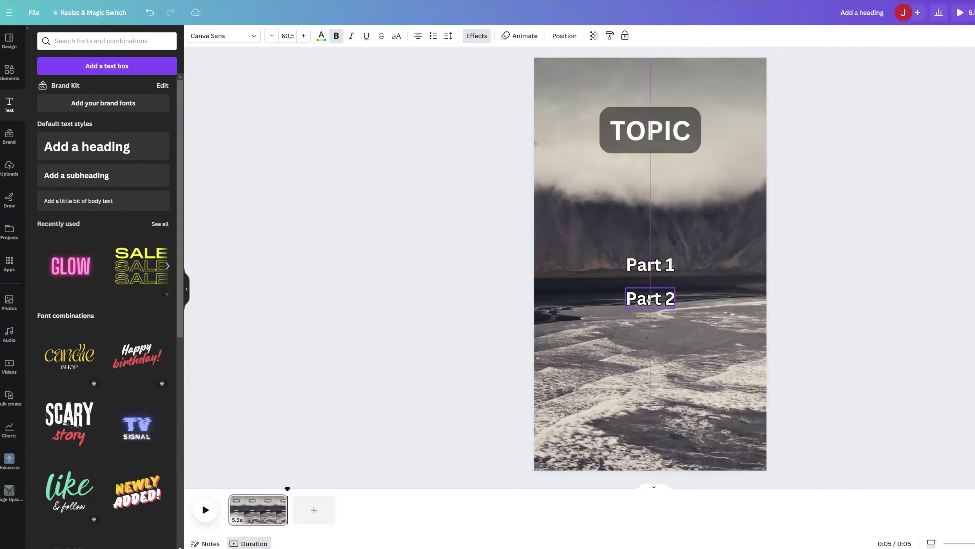
pyautogui.click(592, 281)
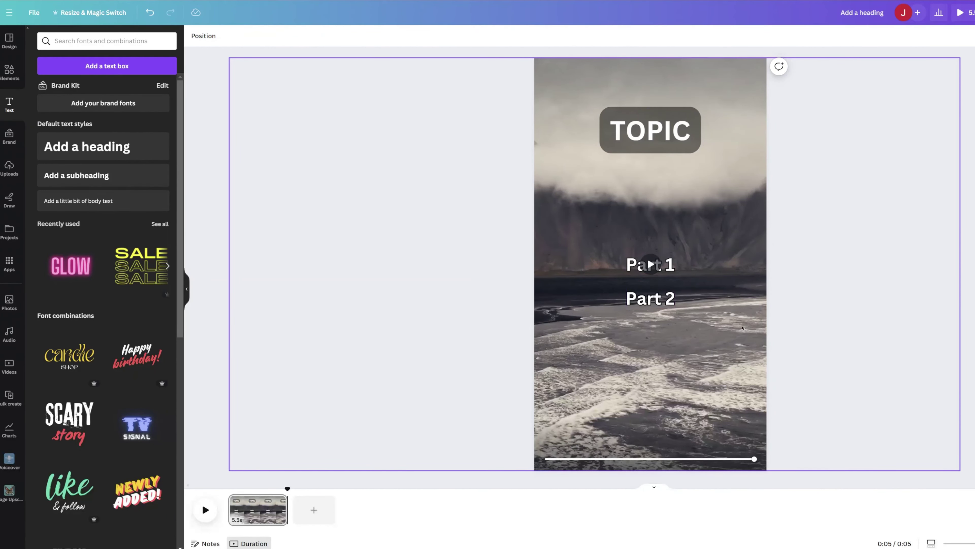
pyautogui.click(651, 298)
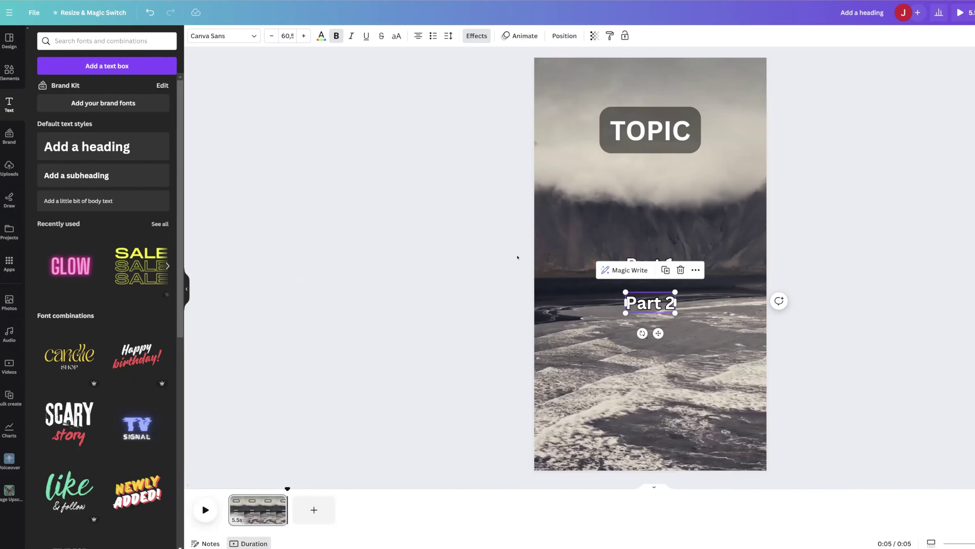
# Stretch the Part 2 text box on both sides to about 864 px wide
pyautogui.press('space')
pyautogui.press('space')
pyautogui.moveTo(675, 302); pyautogui.dragTo(746, 304)
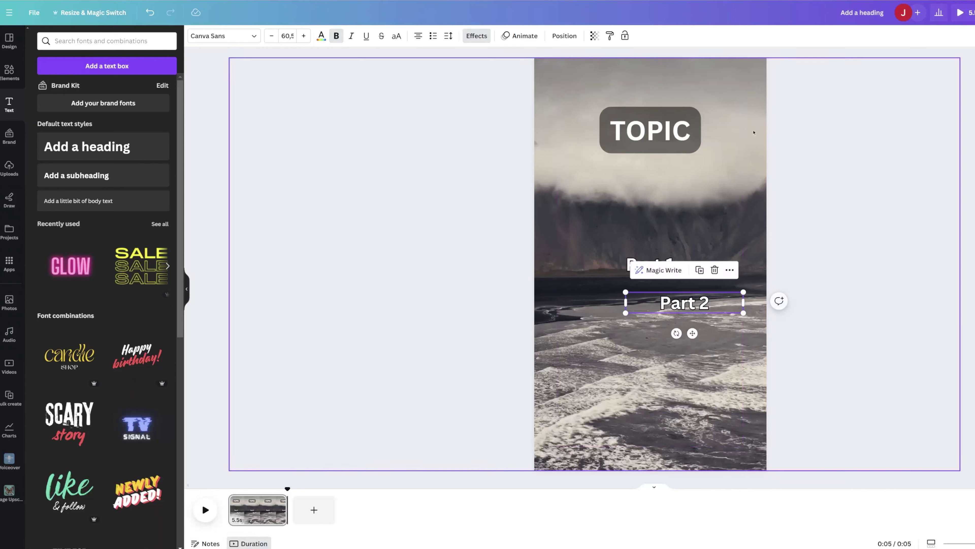
pyautogui.moveTo(625, 300); pyautogui.dragTo(556, 306)
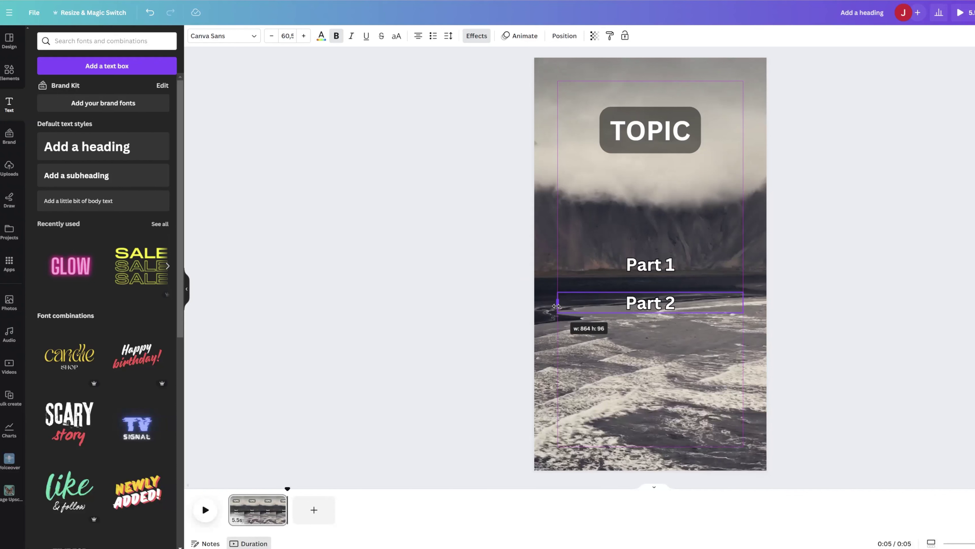
pyautogui.click(647, 258)
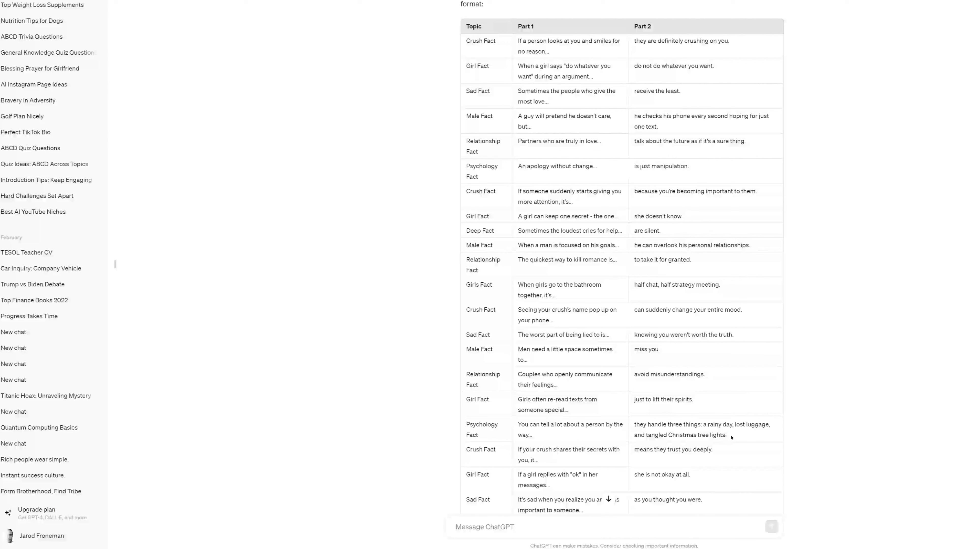
pyautogui.moveTo(518, 429); pyautogui.dragTo(770, 436)
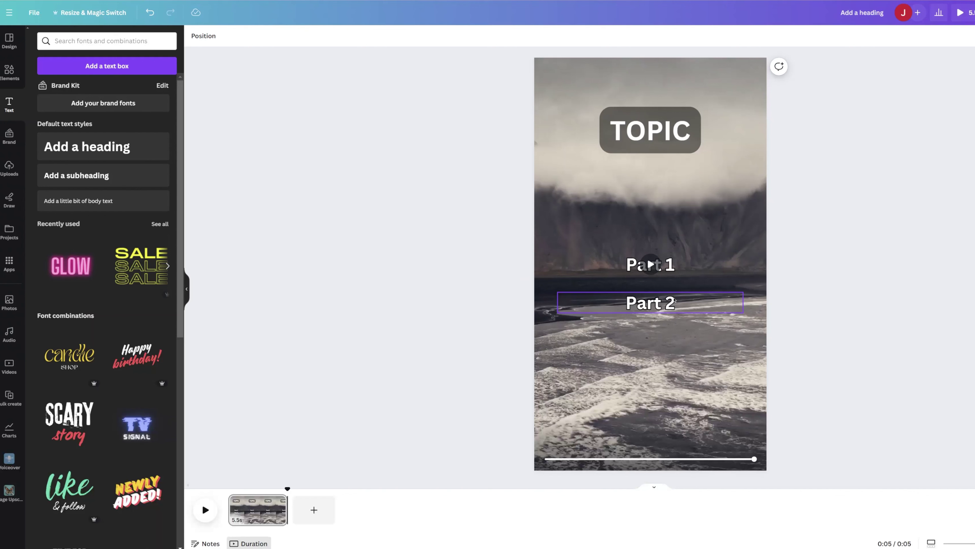
# Nudge Part 2 up about 20 px so it sits right under Part 1
pyautogui.moveTo(674, 302); pyautogui.dragTo(674, 293)
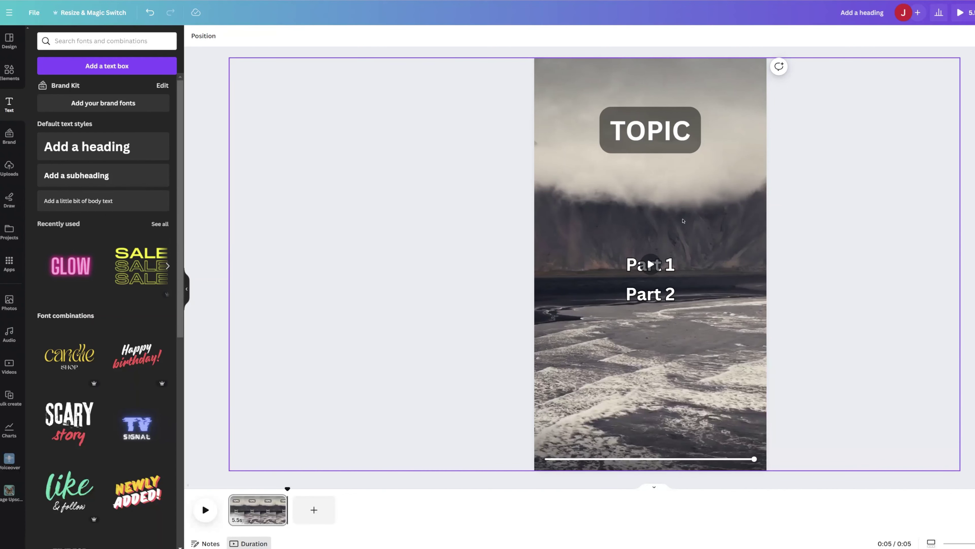
pyautogui.click(676, 265)
pyautogui.click(675, 294)
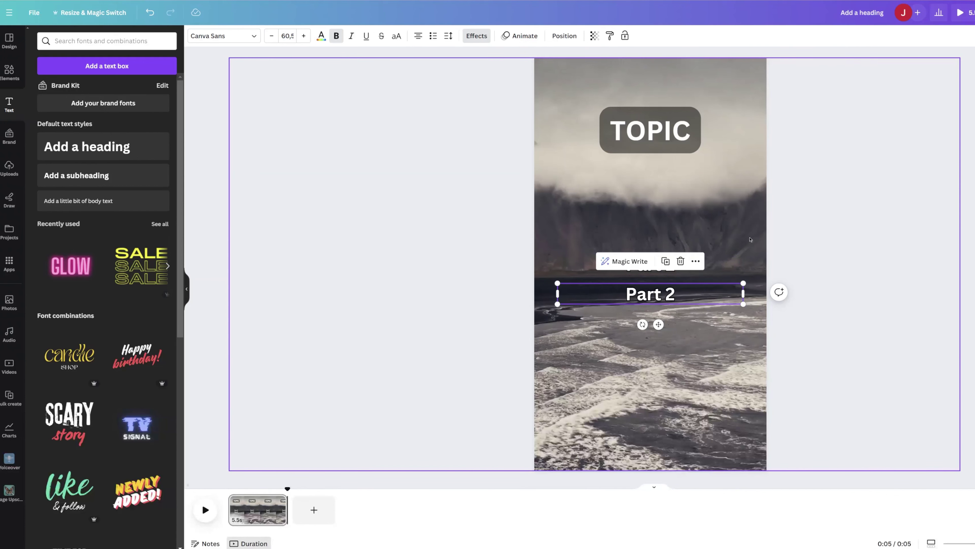
pyautogui.click(865, 241)
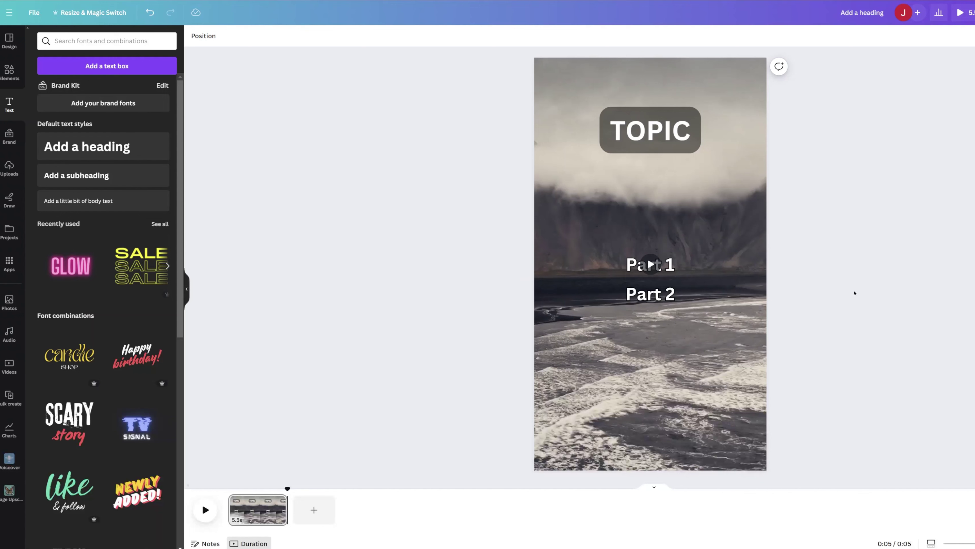
pyautogui.click(619, 303)
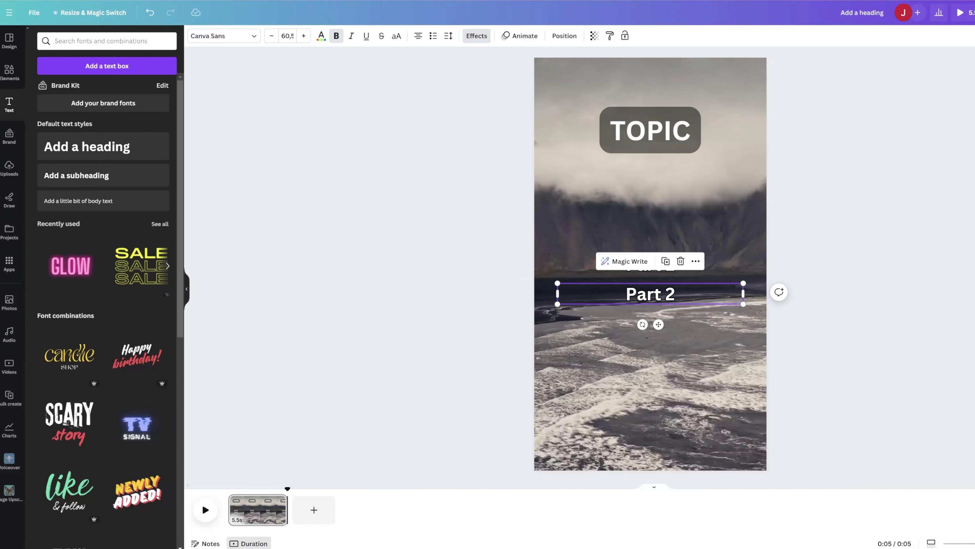
pyautogui.press('Escape')
pyautogui.click(675, 293)
pyautogui.press('Escape')
pyautogui.click(675, 264)
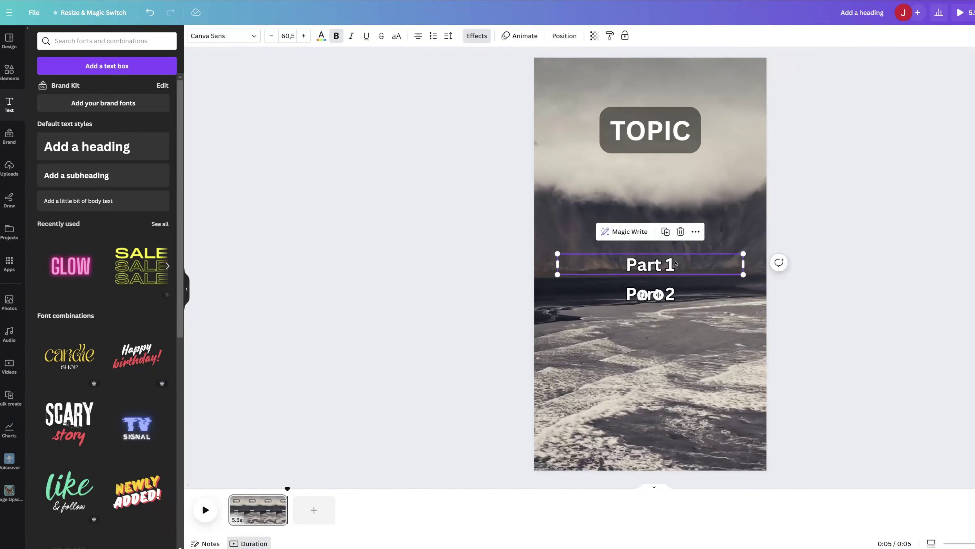
# Shorten Part 1's timing to about 3 seconds and extend the background clip to 6 seconds
pyautogui.rightClick(665, 265)
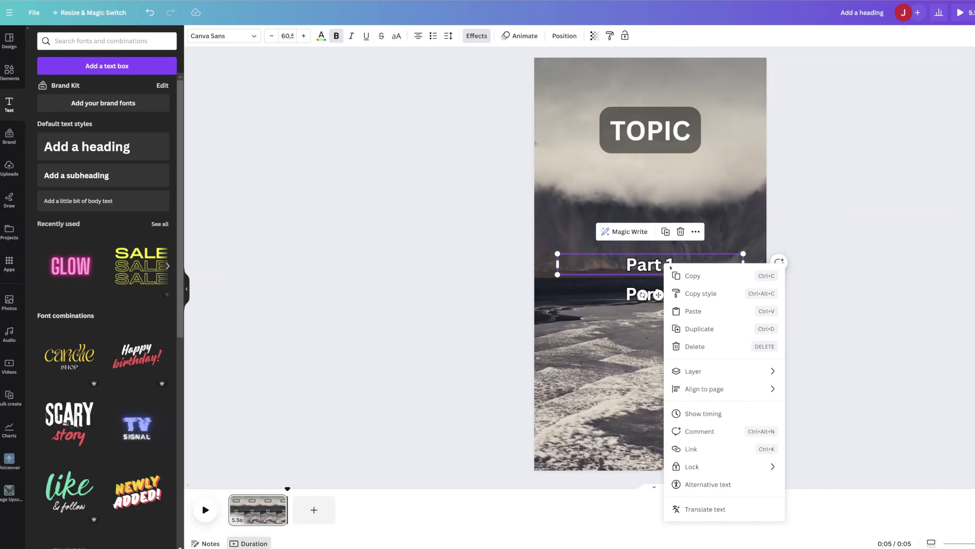
pyautogui.click(703, 413)
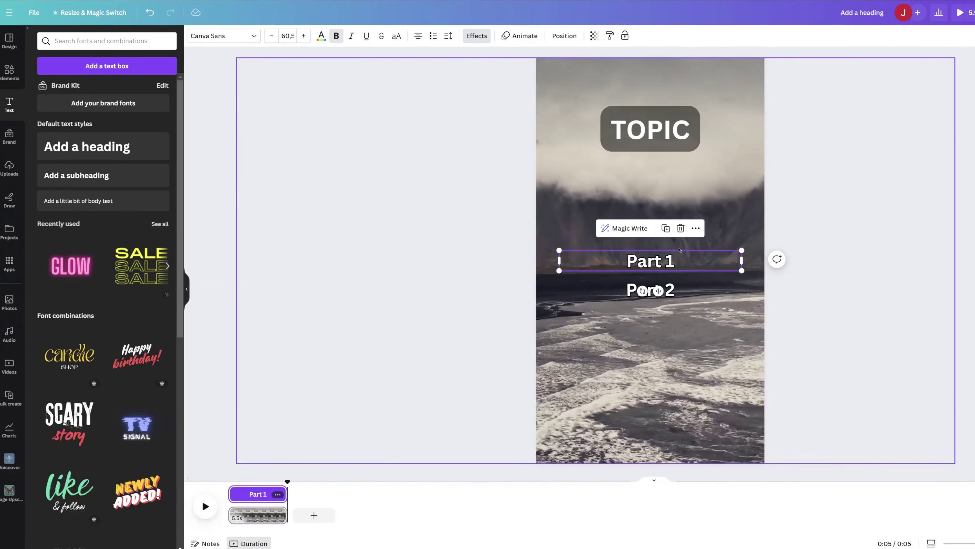
pyautogui.moveTo(286, 494); pyautogui.dragTo(257, 494)
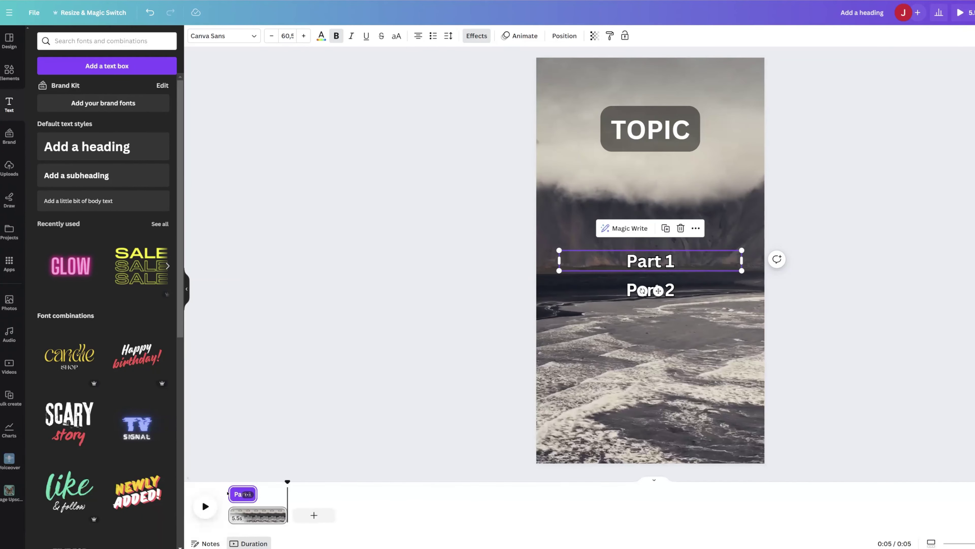
pyautogui.moveTo(257, 494); pyautogui.dragTo(290, 515)
pyautogui.click(257, 494)
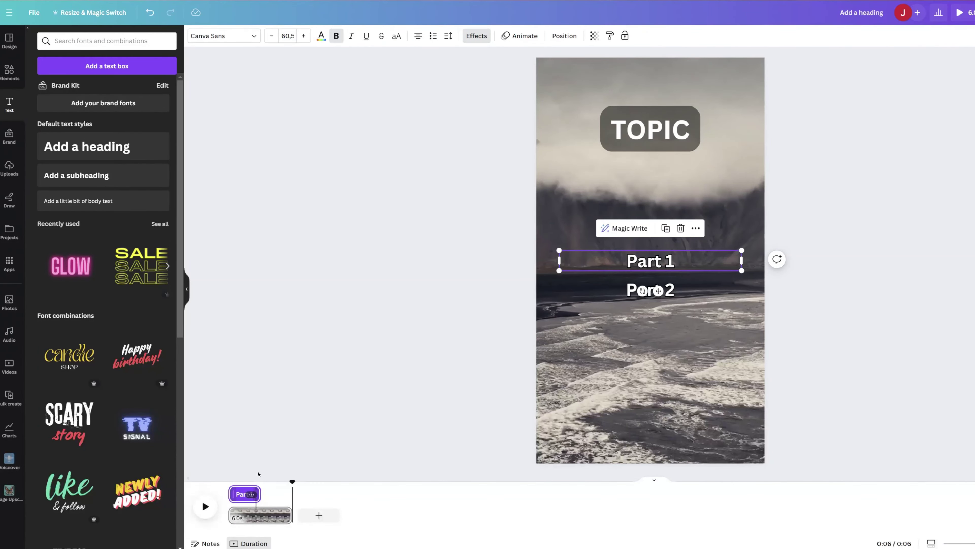
# Make Part 2 start at about 3 seconds, right after Part 1, and play to check
pyautogui.click(630, 294)
pyautogui.rightClick(638, 281)
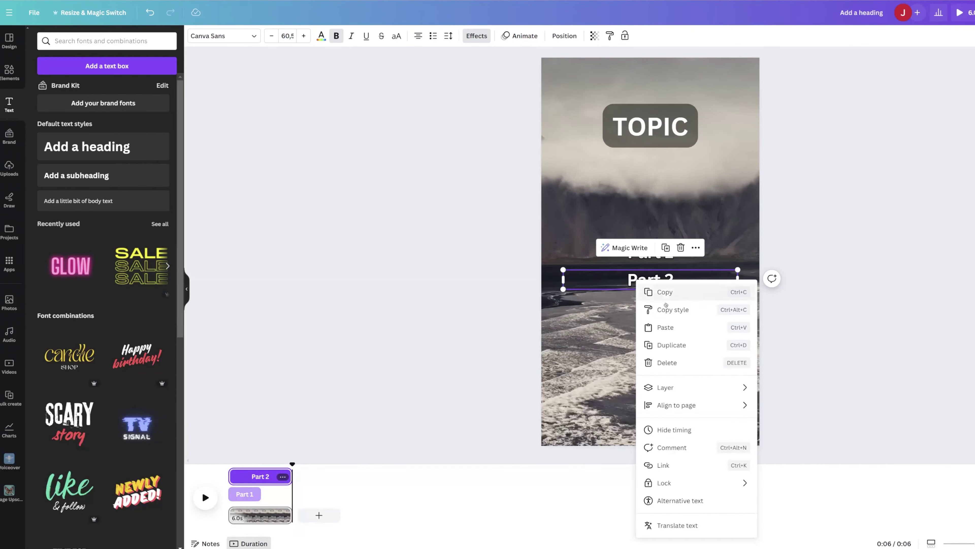
pyautogui.press('Escape')
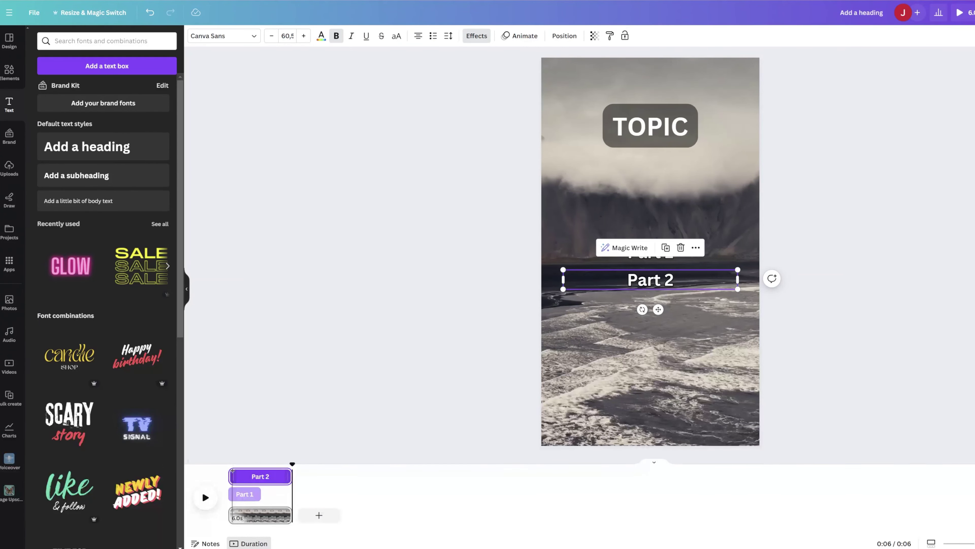
pyautogui.moveTo(230, 473); pyautogui.dragTo(260, 475)
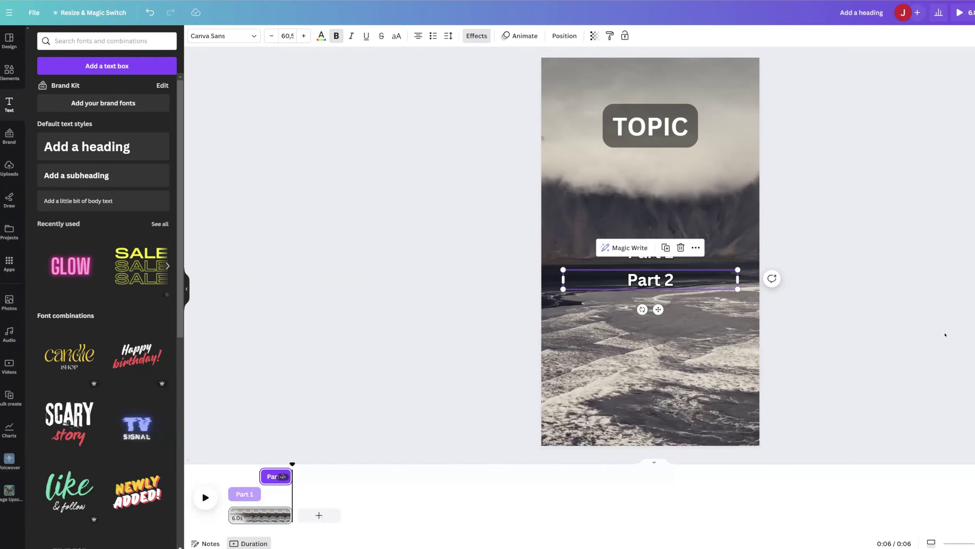
pyautogui.click(781, 305)
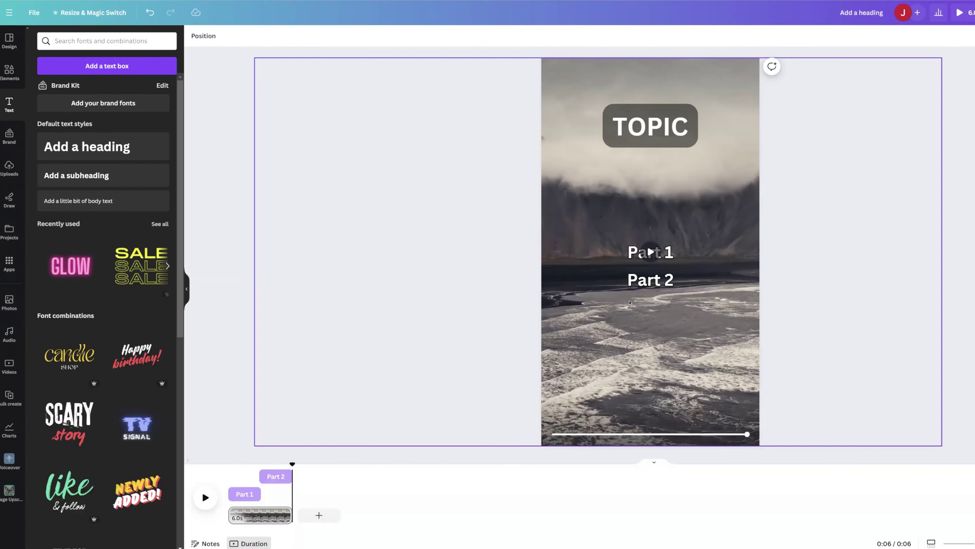
pyautogui.press('space')
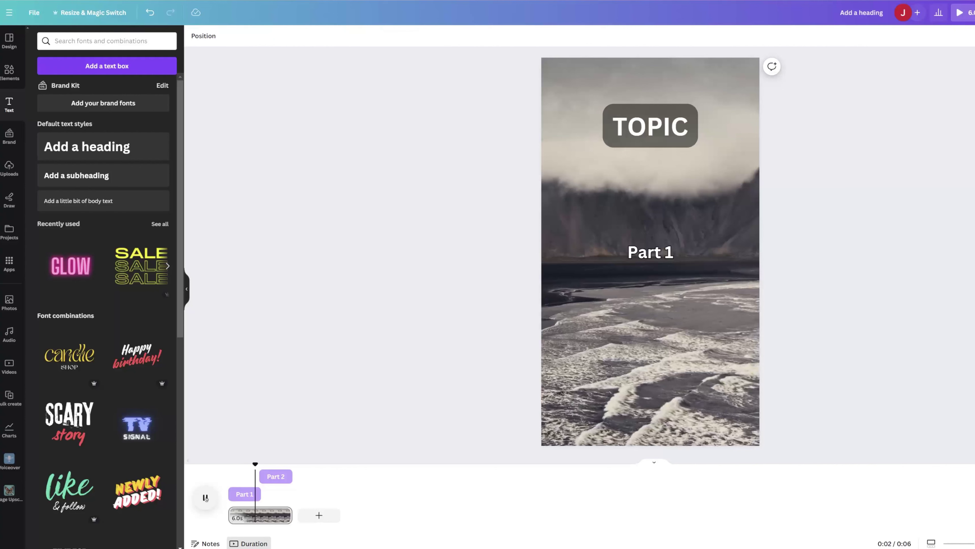
pyautogui.click(265, 476)
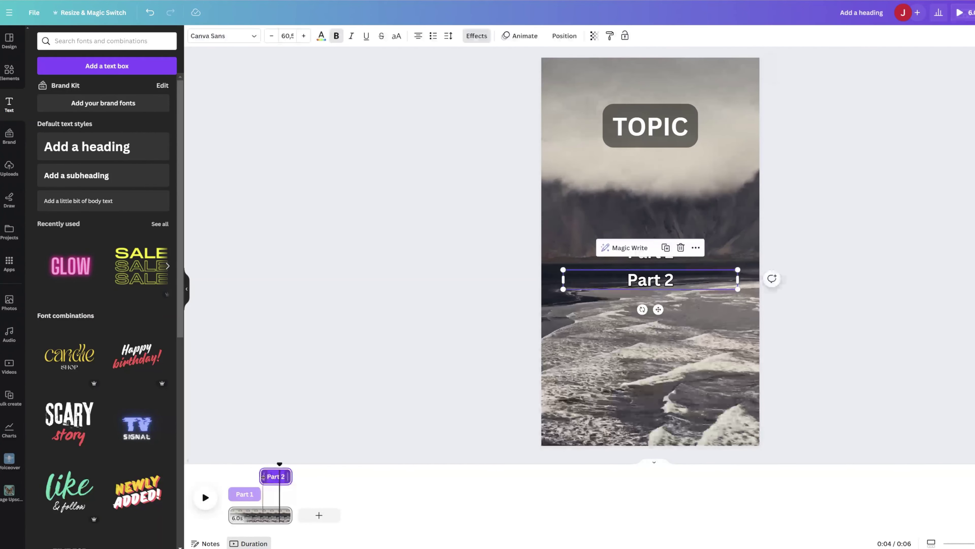
pyautogui.moveTo(259, 476); pyautogui.dragTo(261, 478)
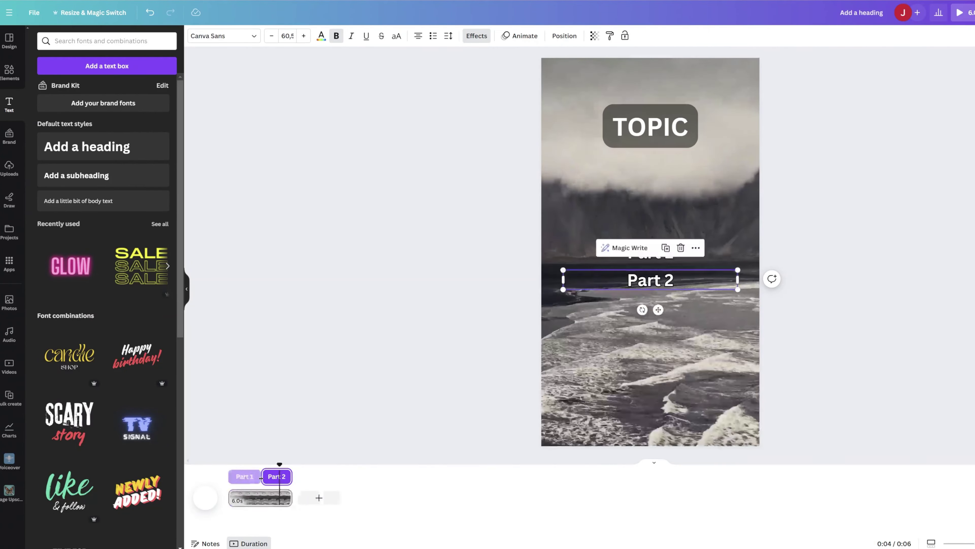
pyautogui.click(238, 482)
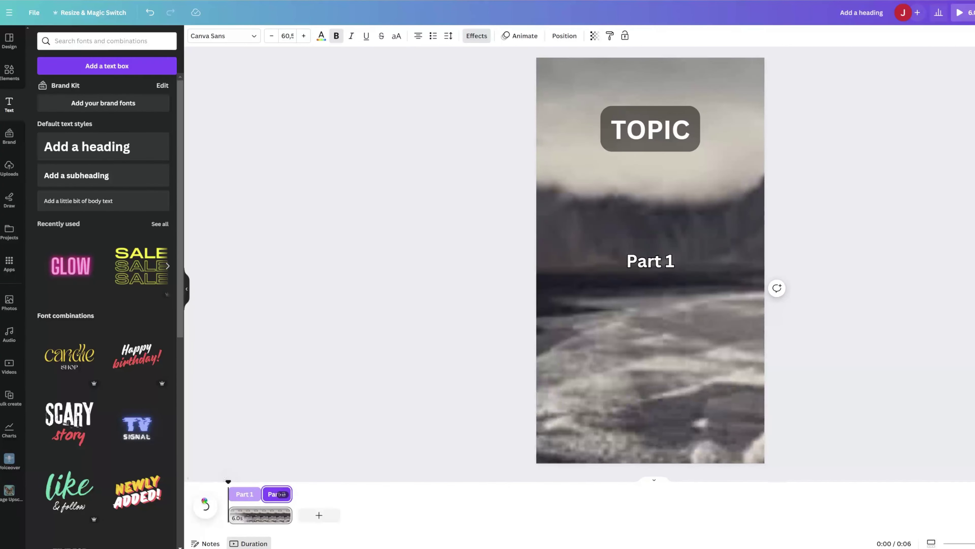
pyautogui.click(205, 506)
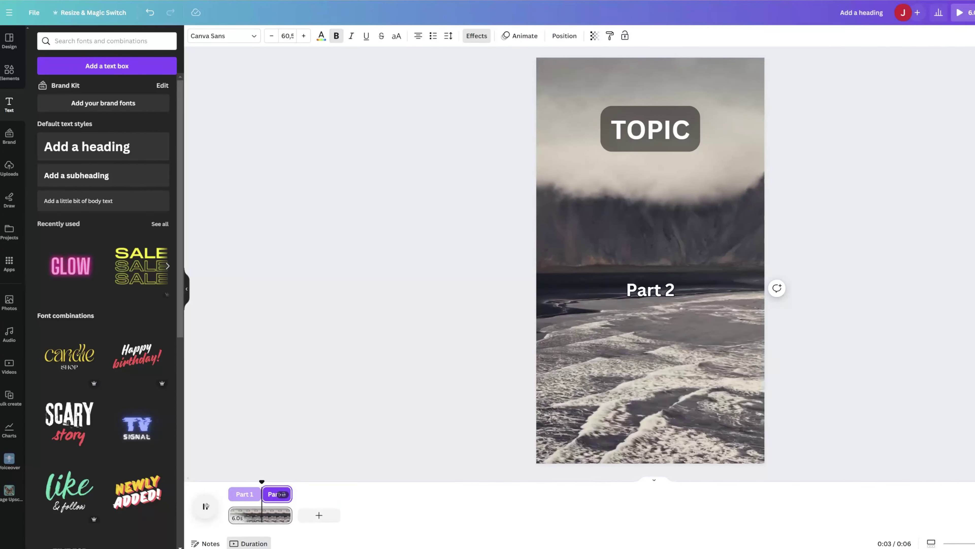
# Extend Part 1's timing to about 4 seconds and replay from the start to check
pyautogui.click(246, 494)
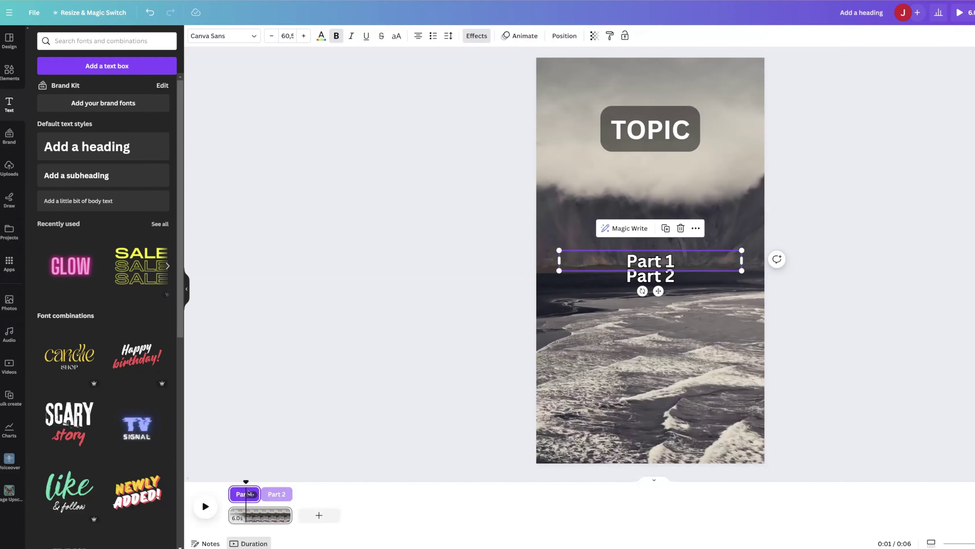
pyautogui.moveTo(262, 497); pyautogui.dragTo(277, 474)
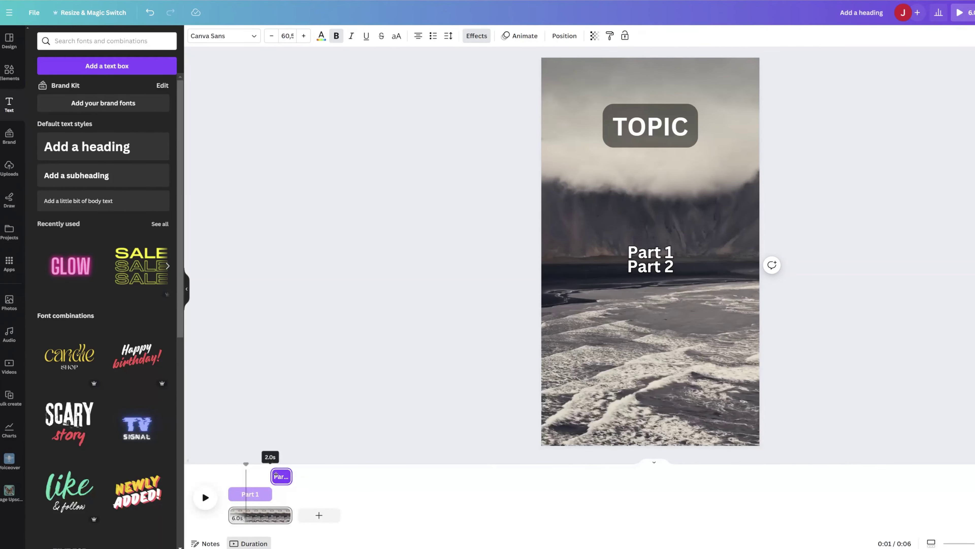
pyautogui.moveTo(246, 463); pyautogui.dragTo(282, 493)
pyautogui.click(205, 497)
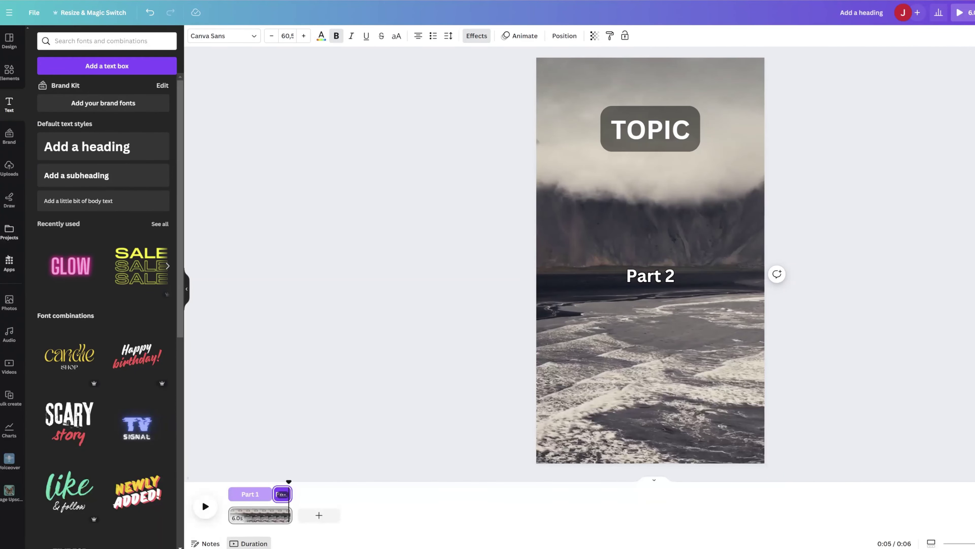
# Start Bulk create from the Apps panel and choose to enter data manually
pyautogui.click(9, 263)
pyautogui.scroll(-1, 114, 336)
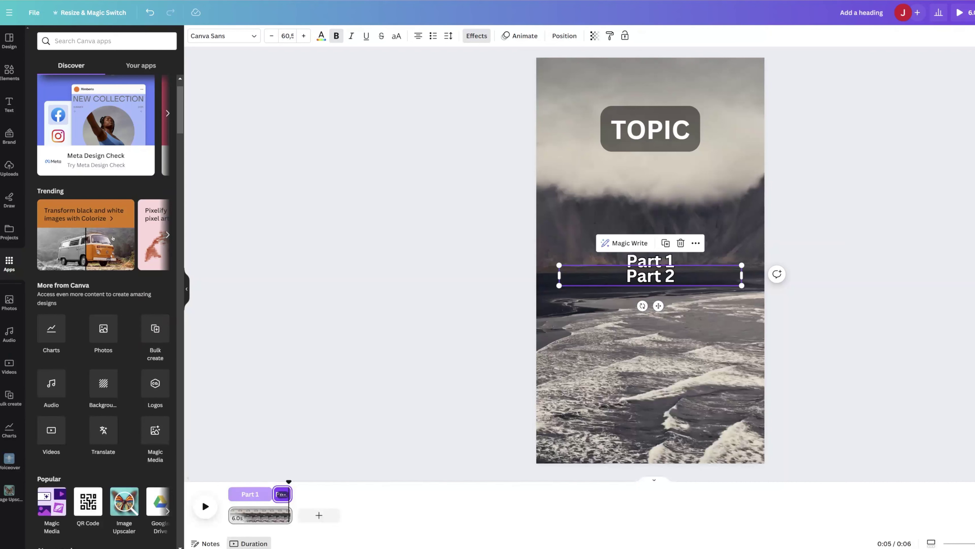
pyautogui.click(155, 331)
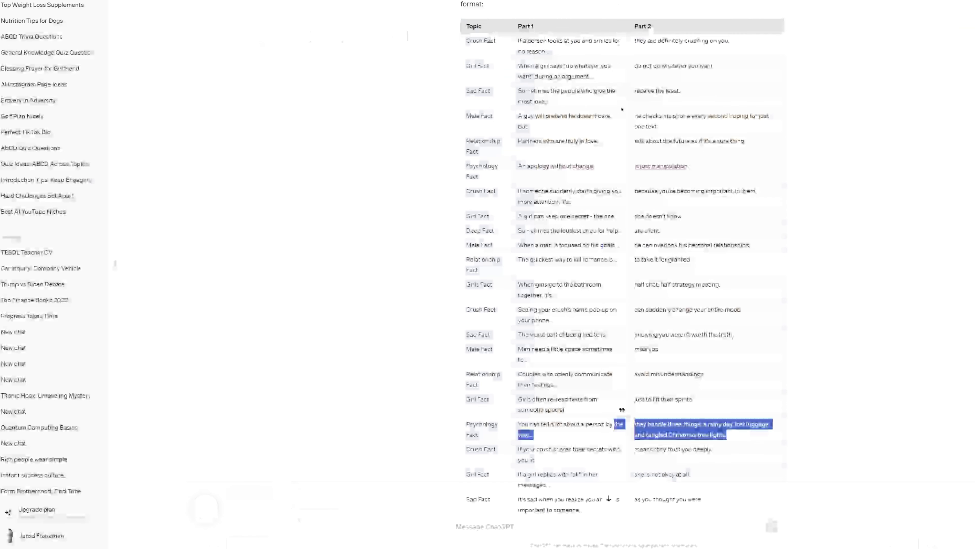
pyautogui.click(622, 110)
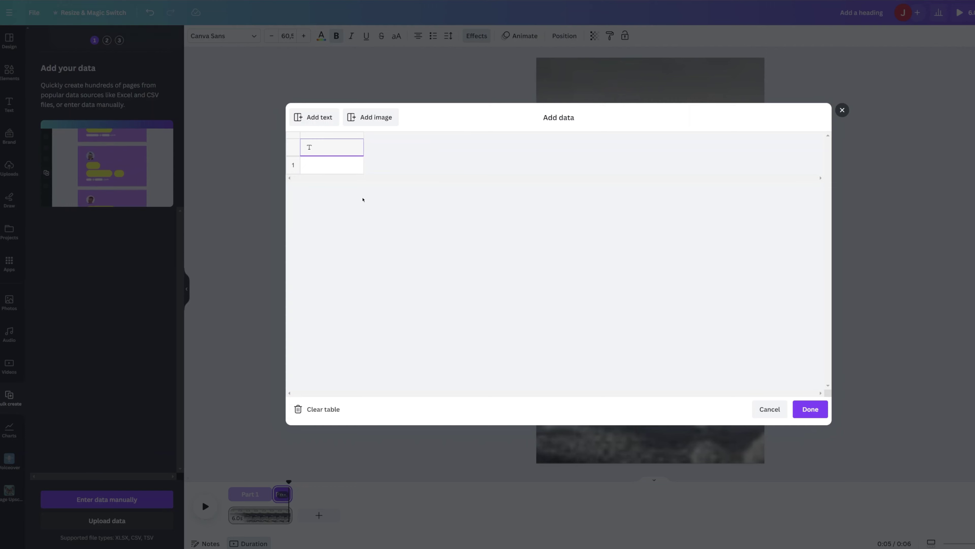
# Paste the copied fact table into the Add data grid, allowing clipboard access, and confirm
pyautogui.hotkey('ctrl', 'v')
pyautogui.click(131, 33)
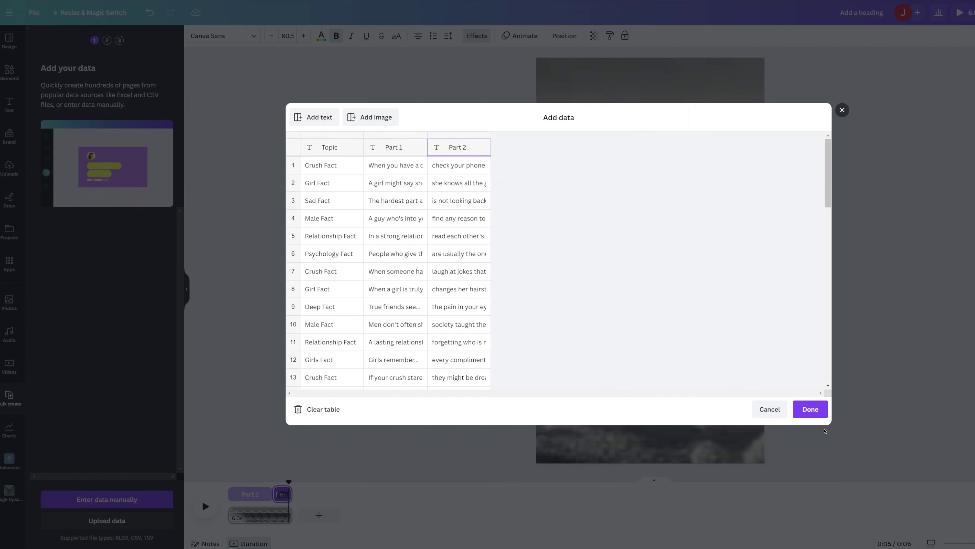
pyautogui.click(810, 409)
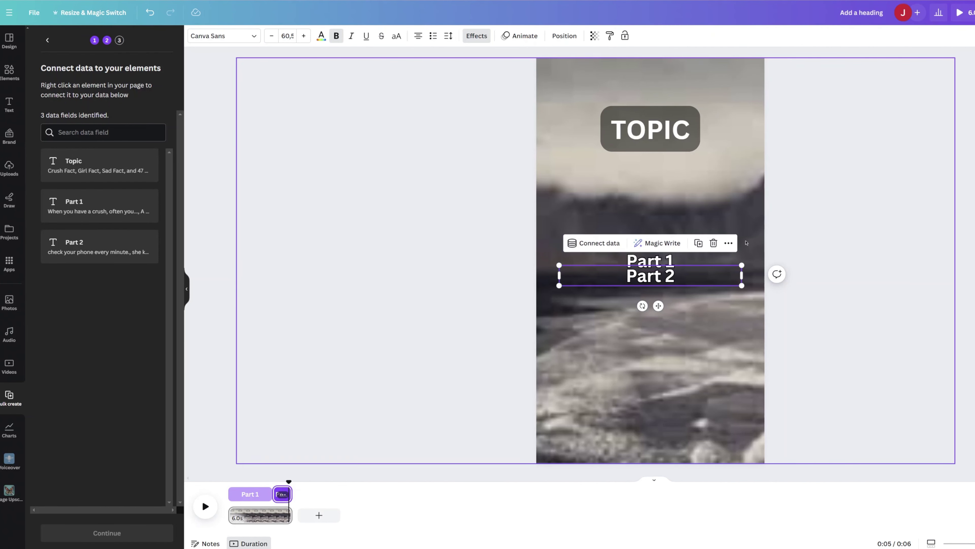
# Connect the TOPIC heading to the Topic data field
pyautogui.click(683, 136)
pyautogui.rightClick(649, 129)
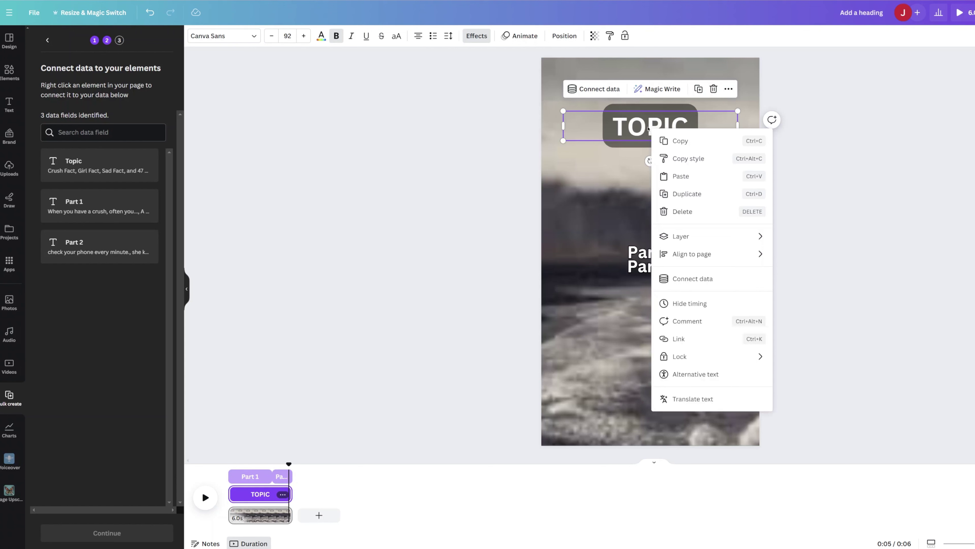
pyautogui.click(691, 279)
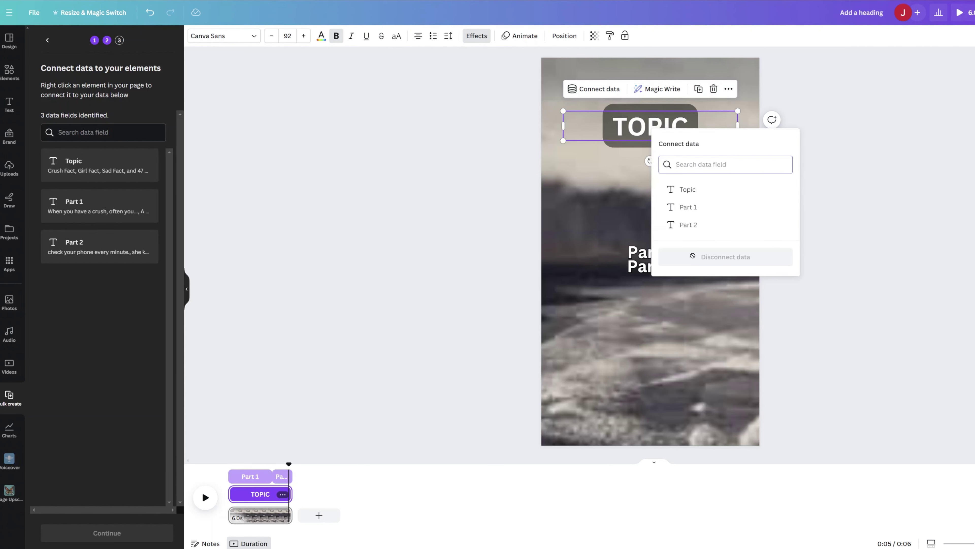
pyautogui.click(688, 189)
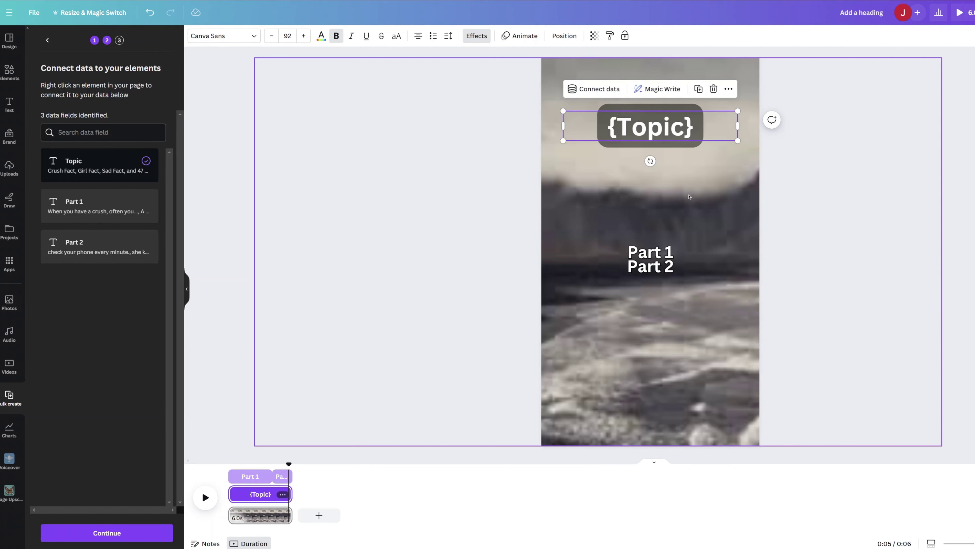
# Move the Part 2 caption up into Part 1's position
pyautogui.click(654, 253)
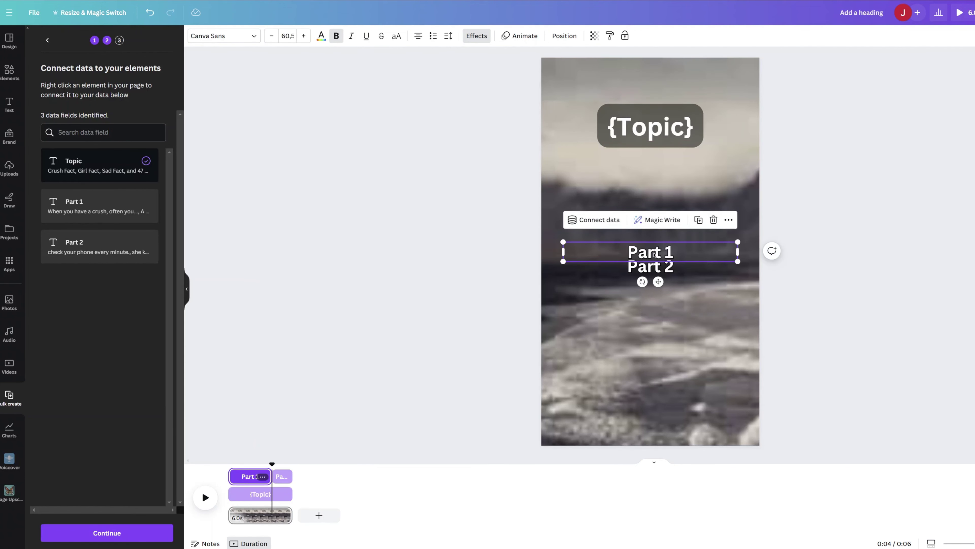
pyautogui.click(594, 219)
pyautogui.click(622, 285)
pyautogui.rightClick(650, 266)
pyautogui.click(691, 417)
pyautogui.click(687, 345)
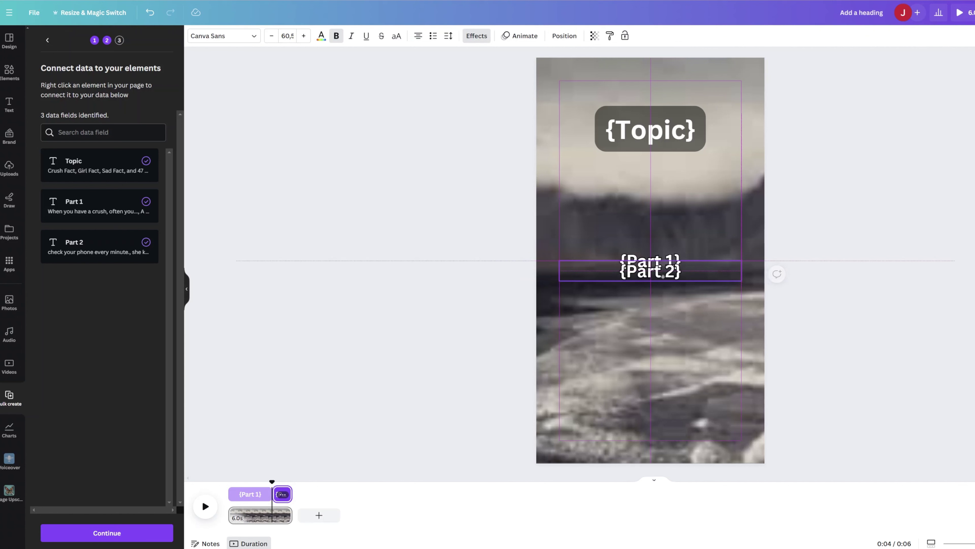
pyautogui.moveTo(664, 273); pyautogui.dragTo(663, 264)
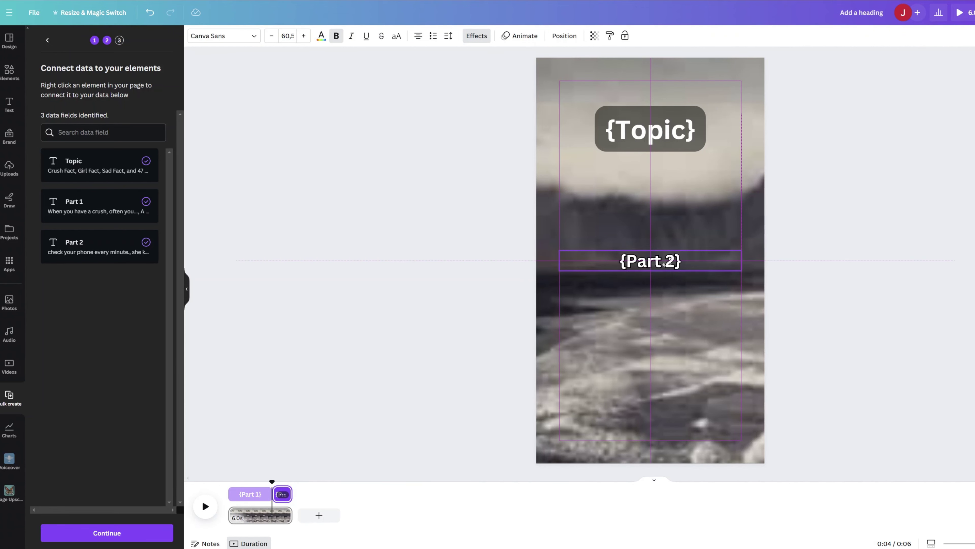
pyautogui.click(678, 251)
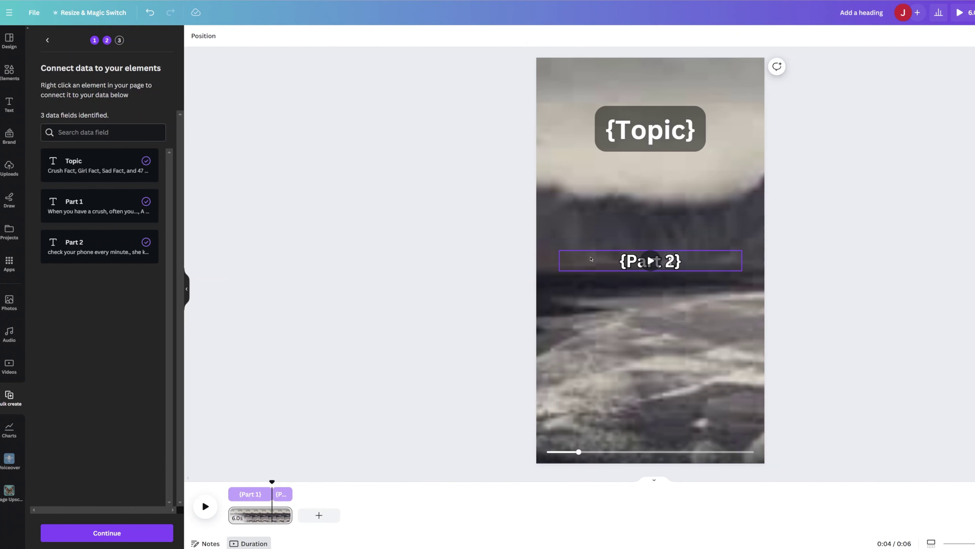
pyautogui.click(106, 532)
pyautogui.click(106, 532)
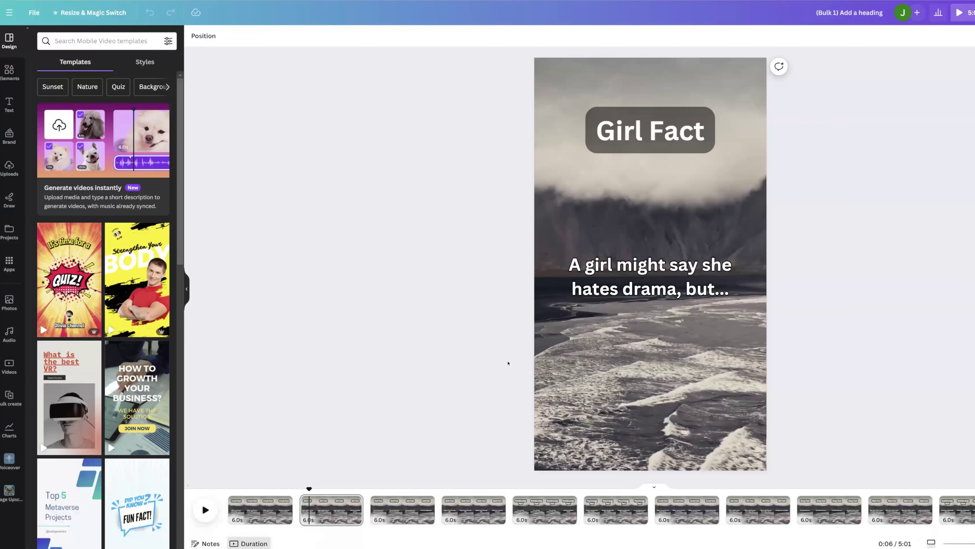
# Scroll the timeline and select the first generated page, Crush Fact
pyautogui.hscroll(3, 577, 511)
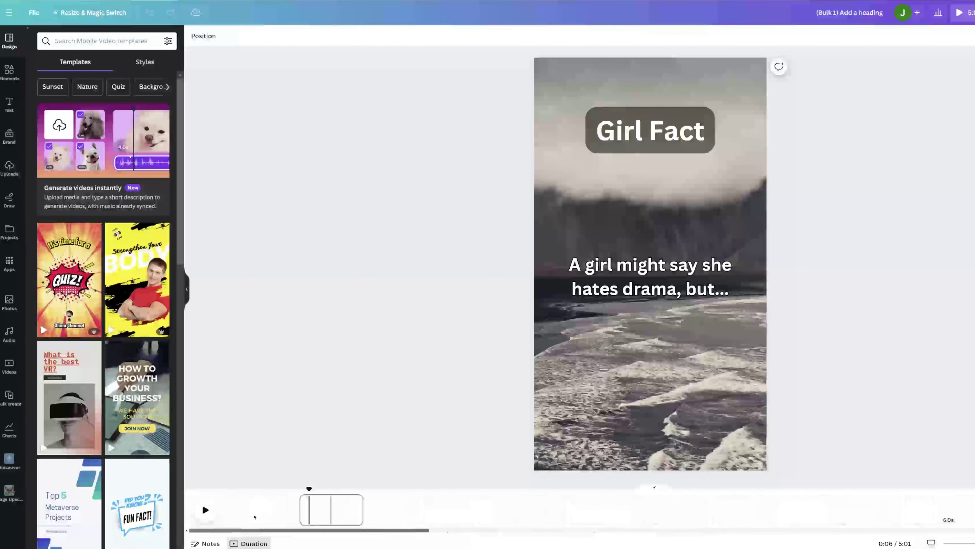
pyautogui.click(251, 500)
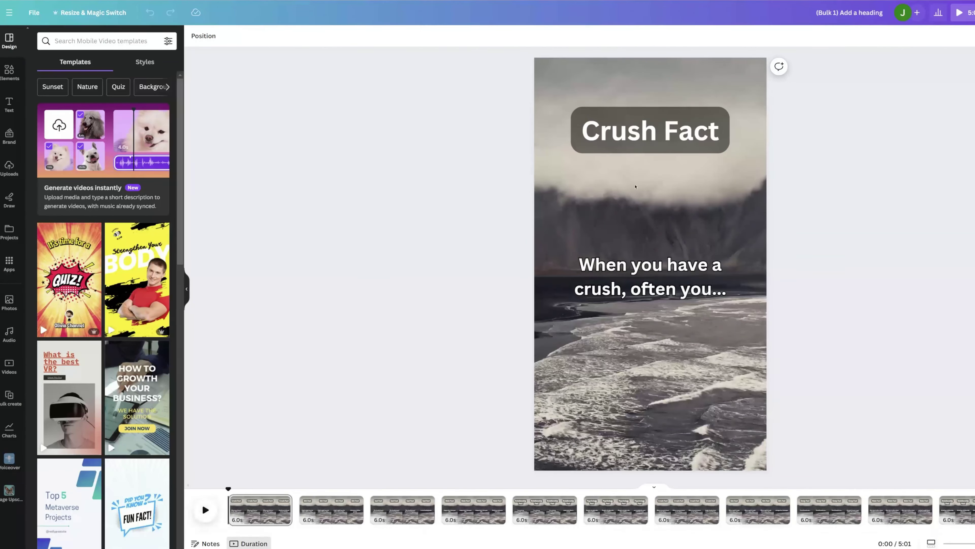
pyautogui.click(9, 365)
pyautogui.click(331, 509)
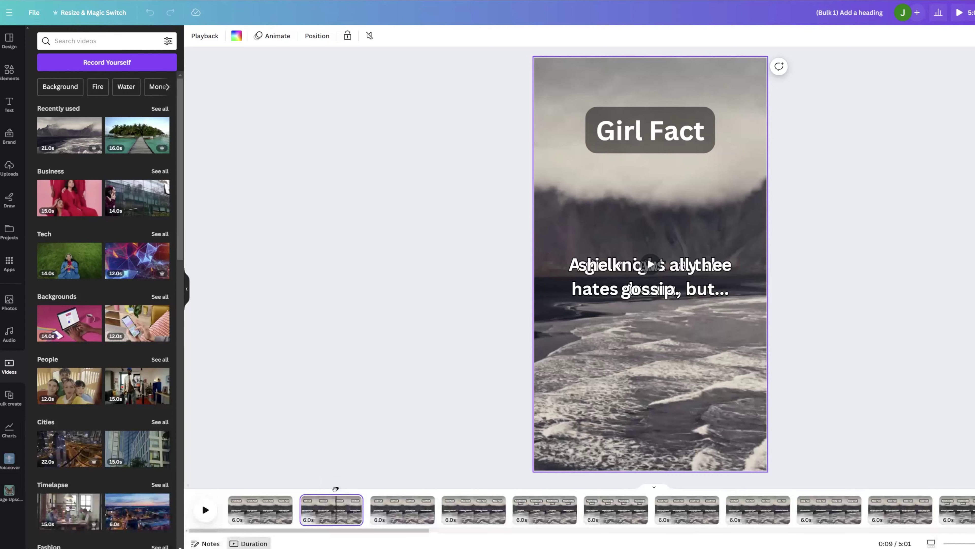
# Play the generated video, then search the stock video library for 'love'
pyautogui.press('space')
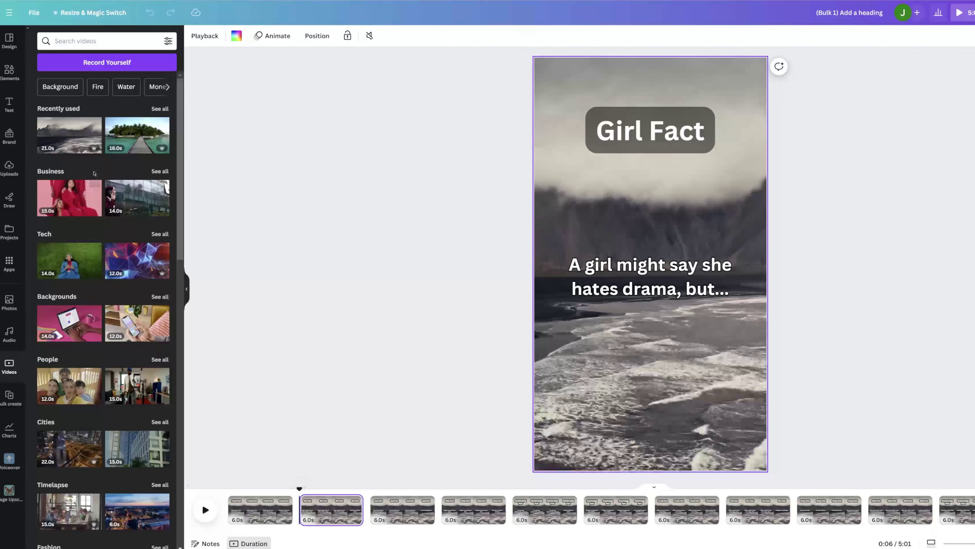
pyautogui.click(108, 42)
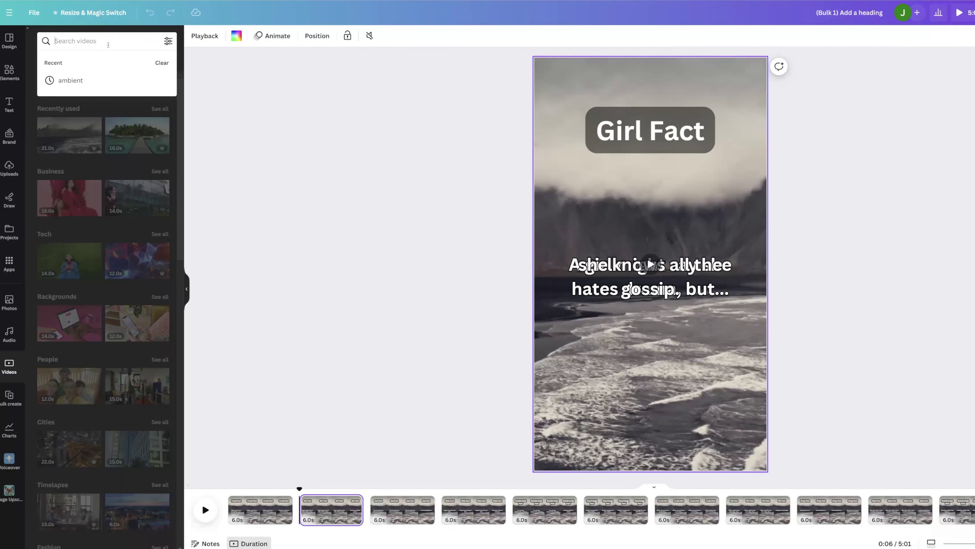
pyautogui.write('love')
pyautogui.press('Return')
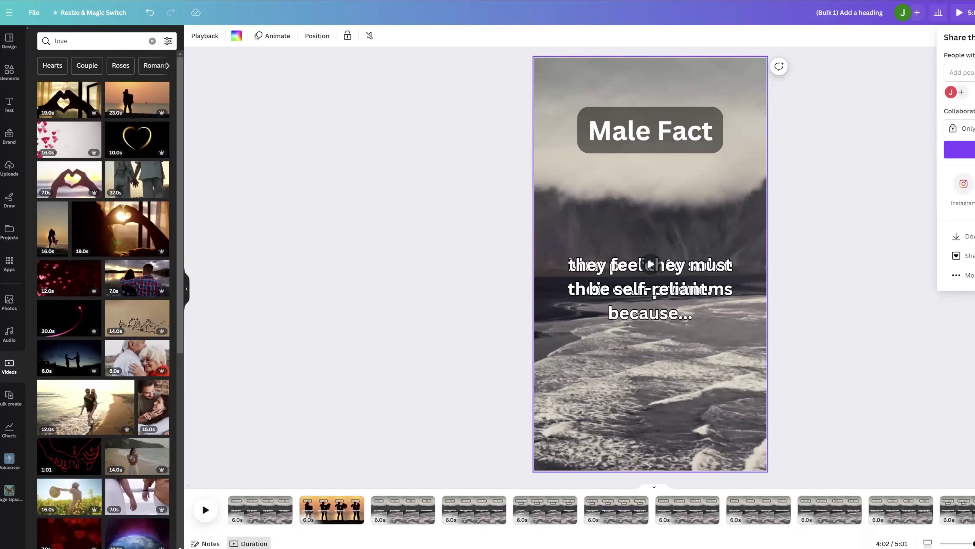
# Open the download panel, set to MP4 at 1080p for all pages
pyautogui.click(968, 236)
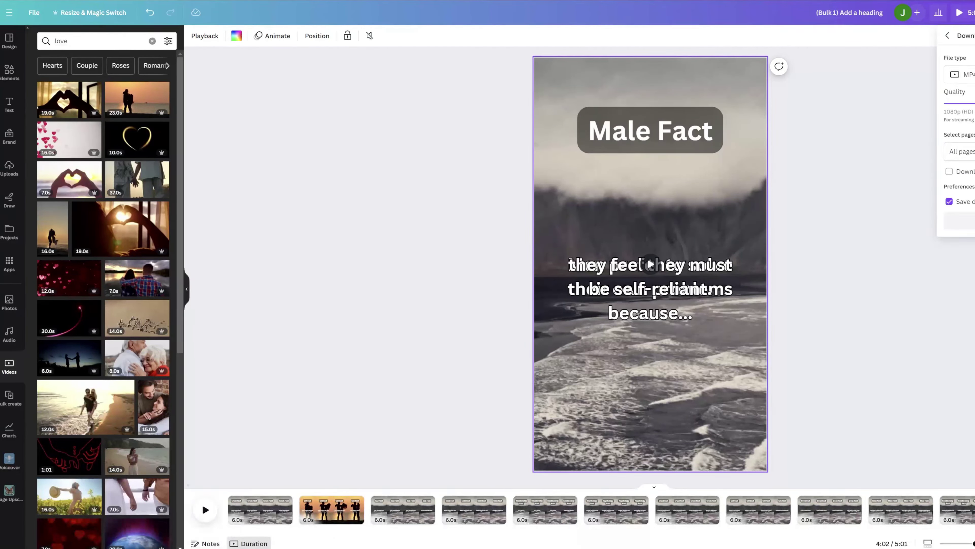
pyautogui.click(960, 221)
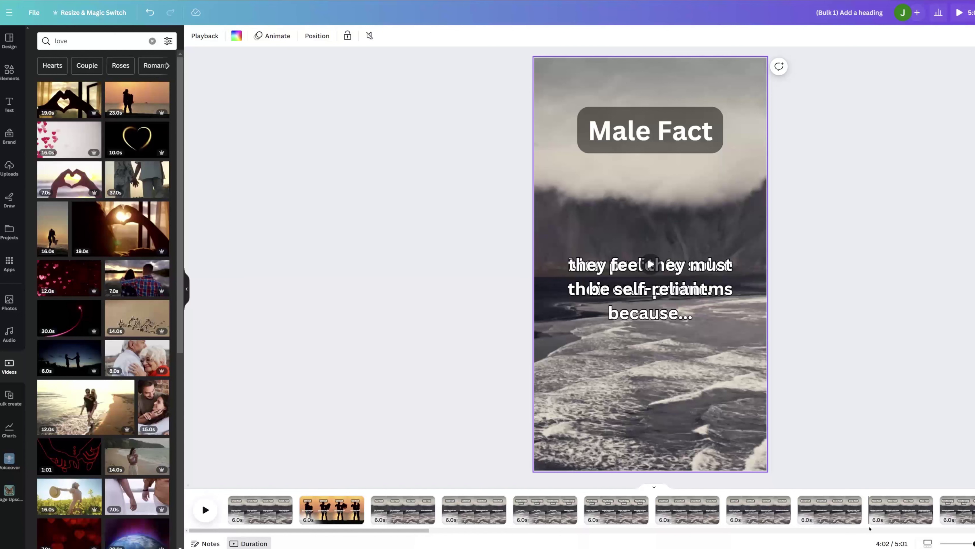